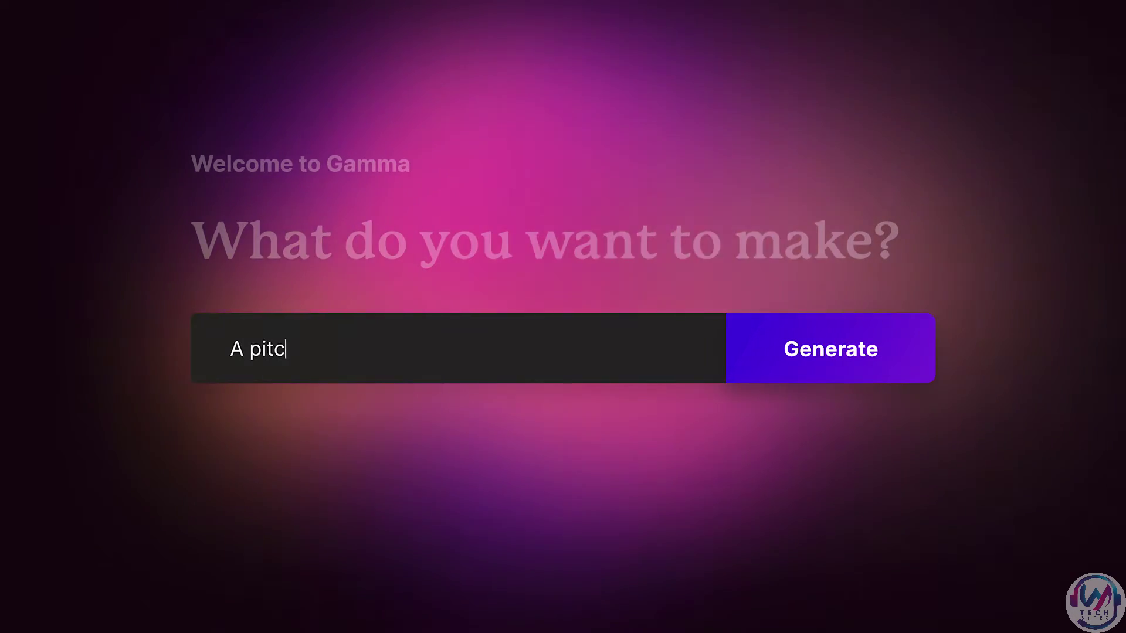
Step: Generate a deck from 'A pitch deck for building a colony on Mars' and answer the onboarding survey as a Creator
text(h deck for building a colony on Mars)
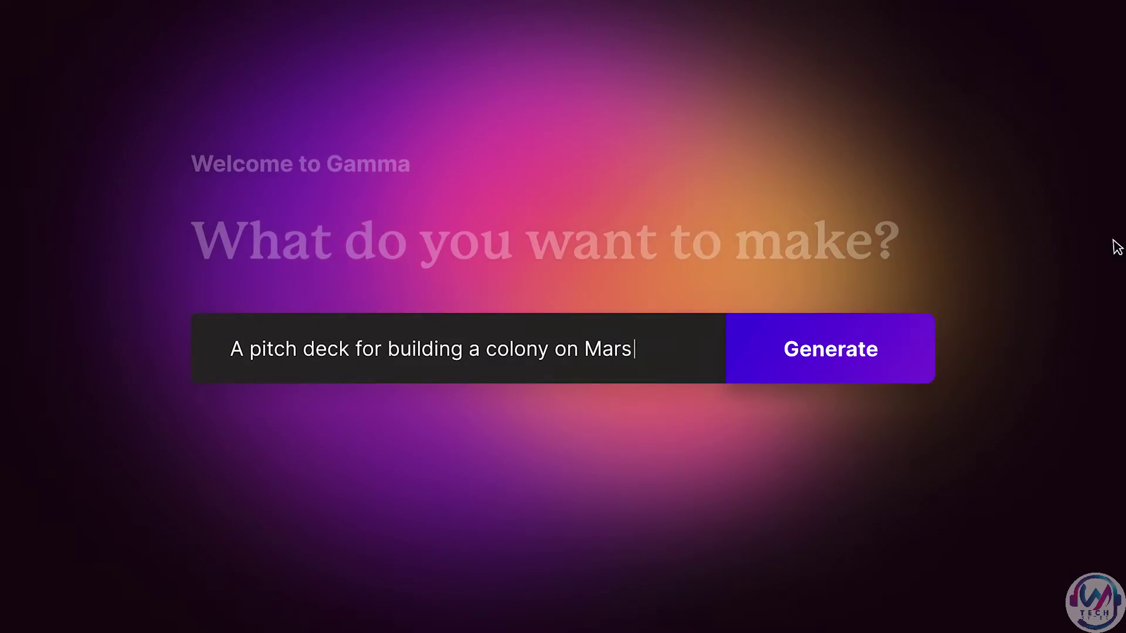
click(867, 381)
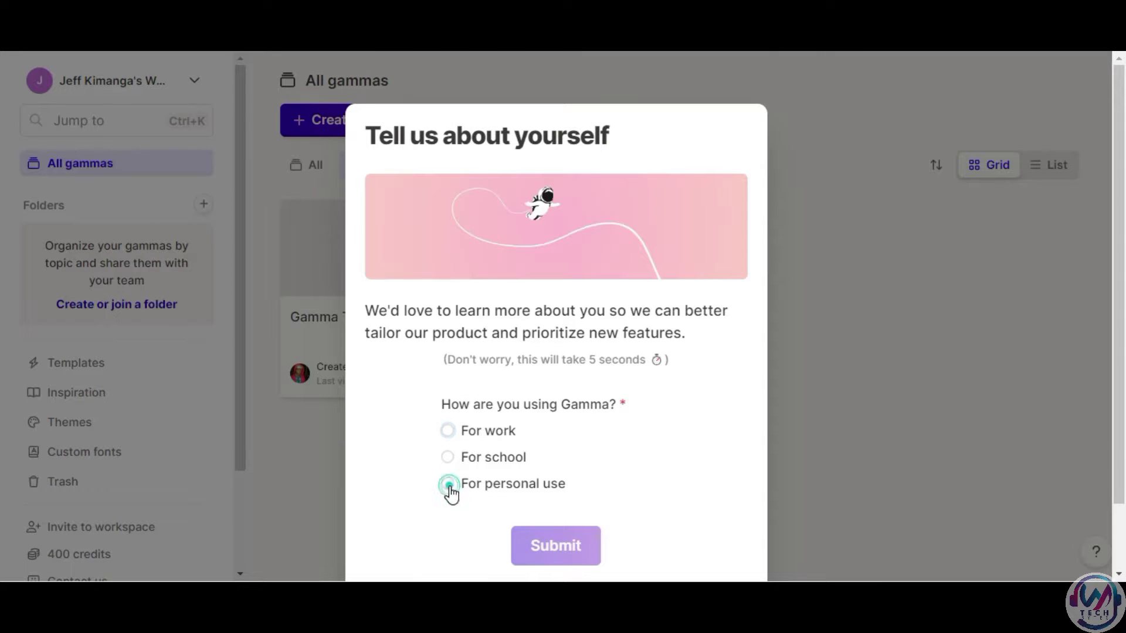
scroll(576, 424, down, 2)
click(576, 423)
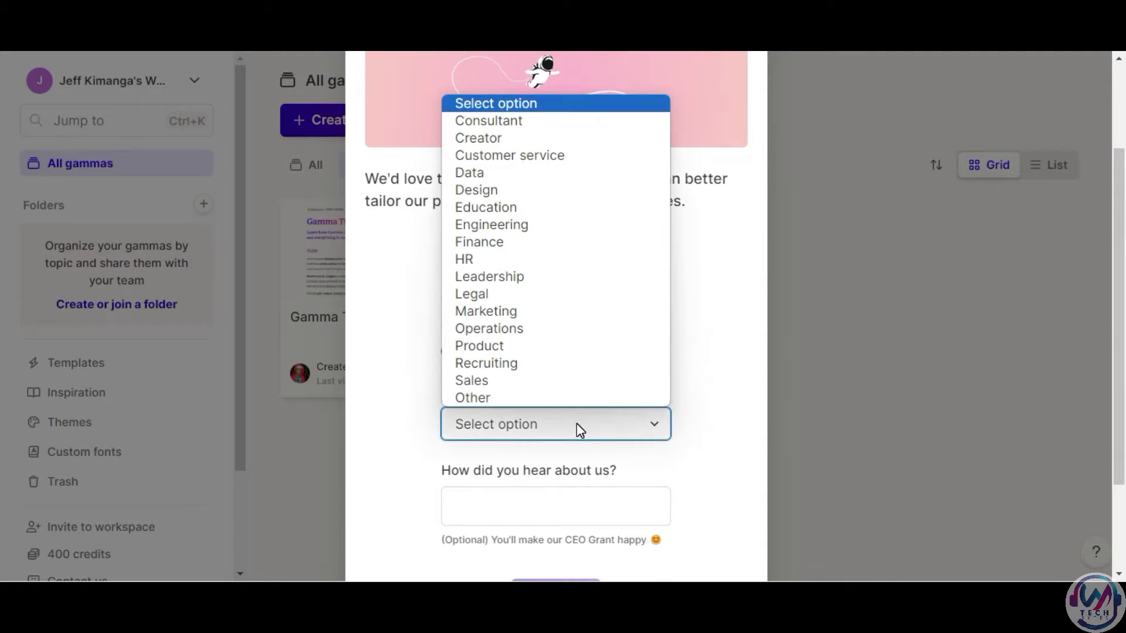
click(509, 141)
scroll(585, 367, down, 1)
scroll(573, 452, down, 2)
click(556, 469)
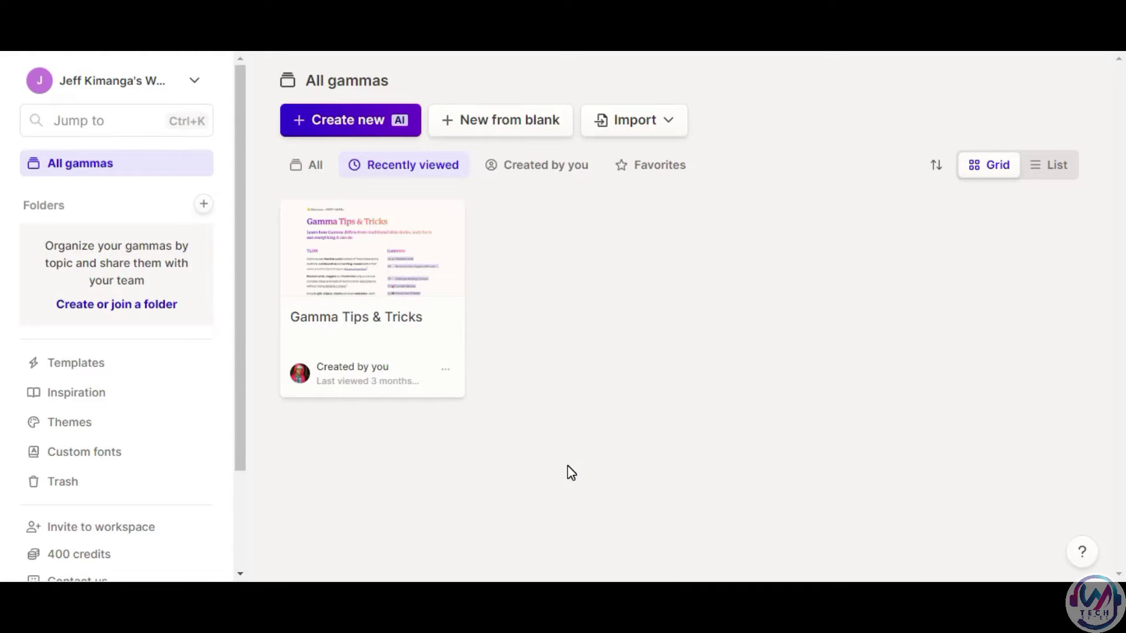
click(120, 366)
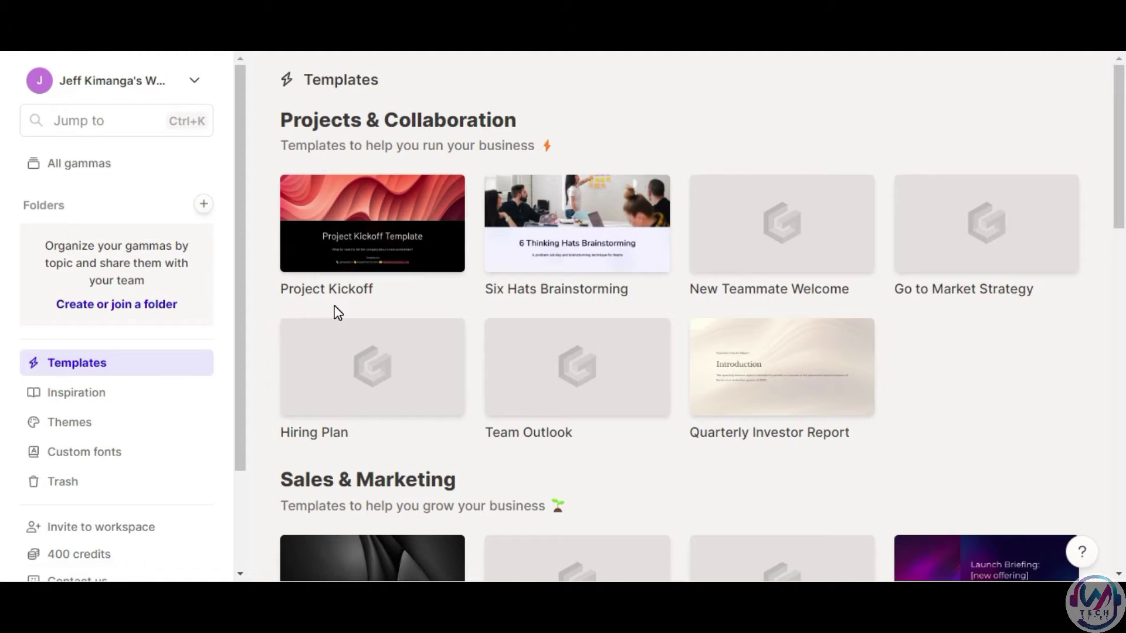
scroll(266, 312, down, 5)
scroll(327, 314, down, 8)
scroll(334, 308, up, 4)
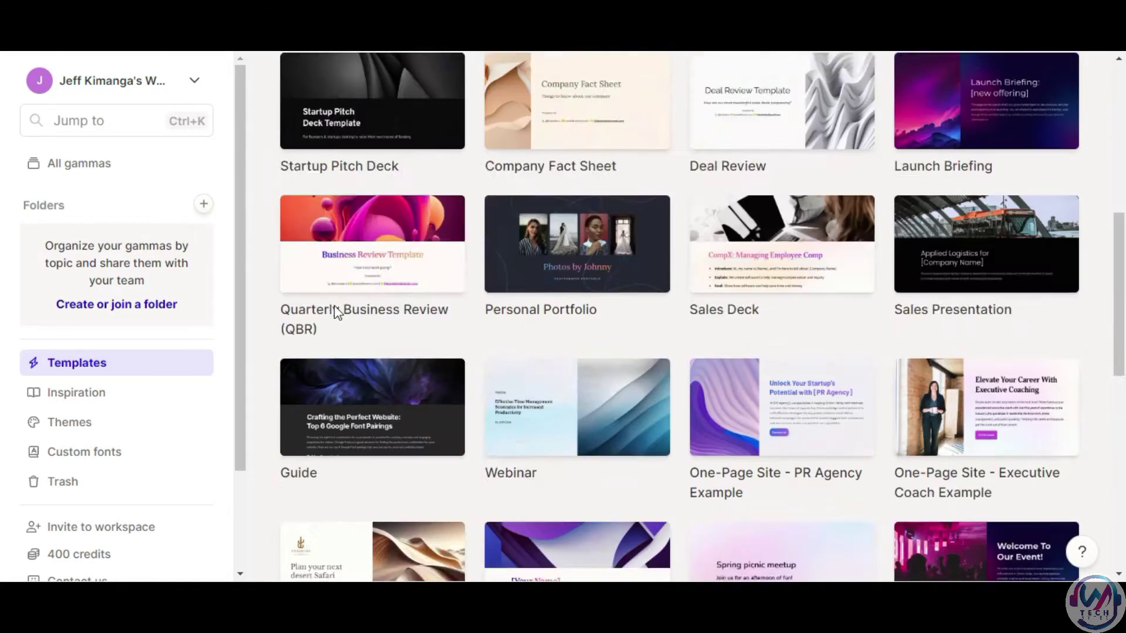
scroll(333, 305, up, 4)
scroll(335, 314, down, 14)
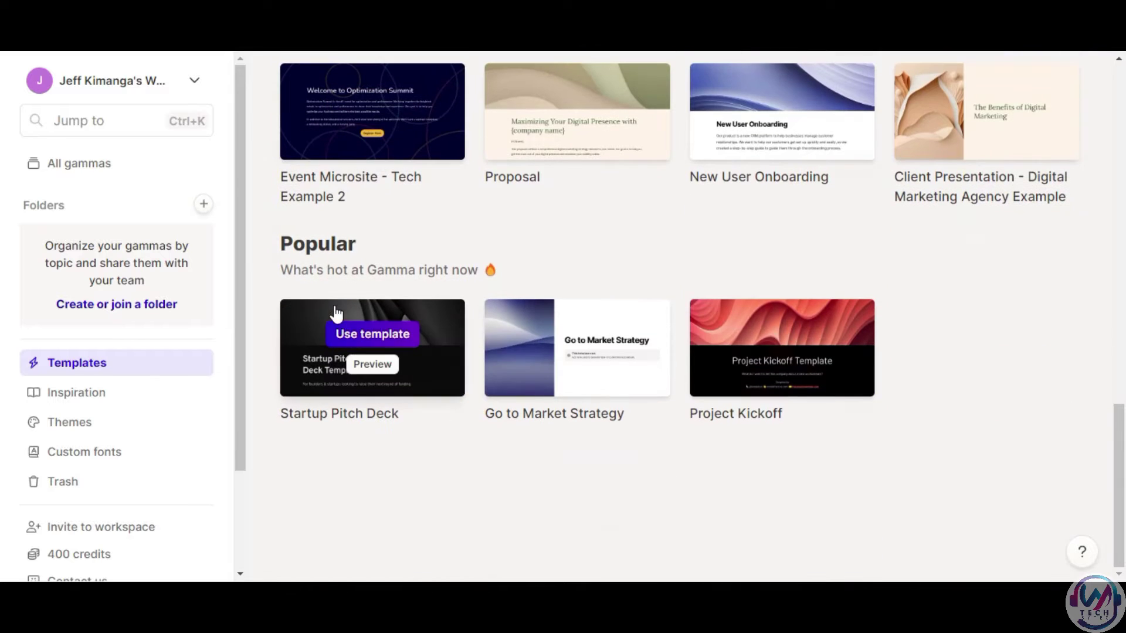
click(94, 394)
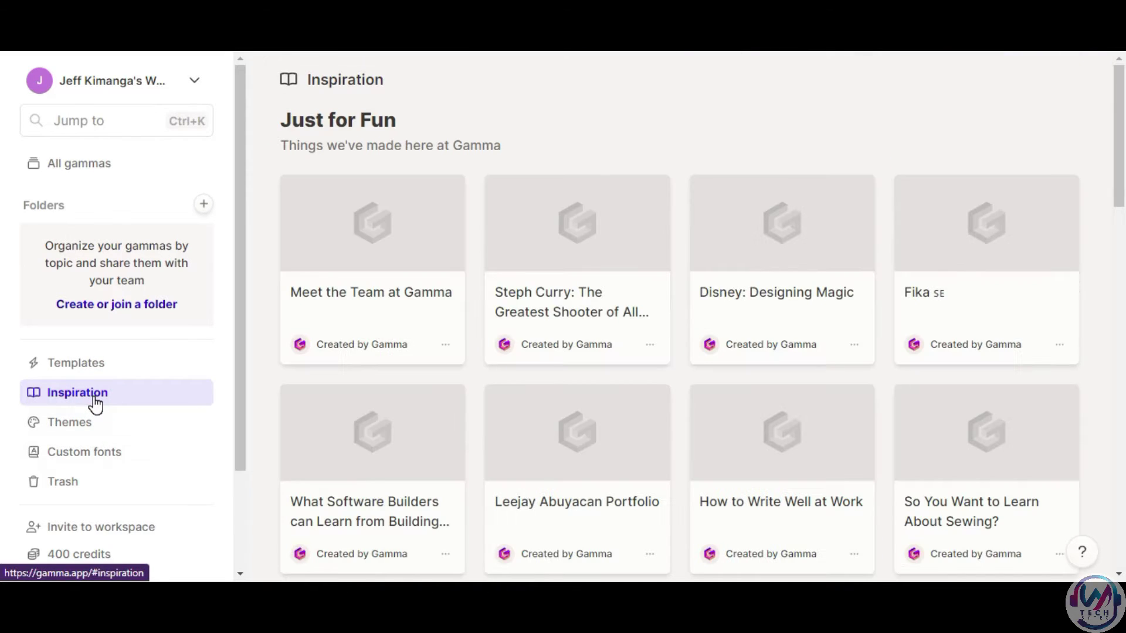
scroll(231, 336, down, 1)
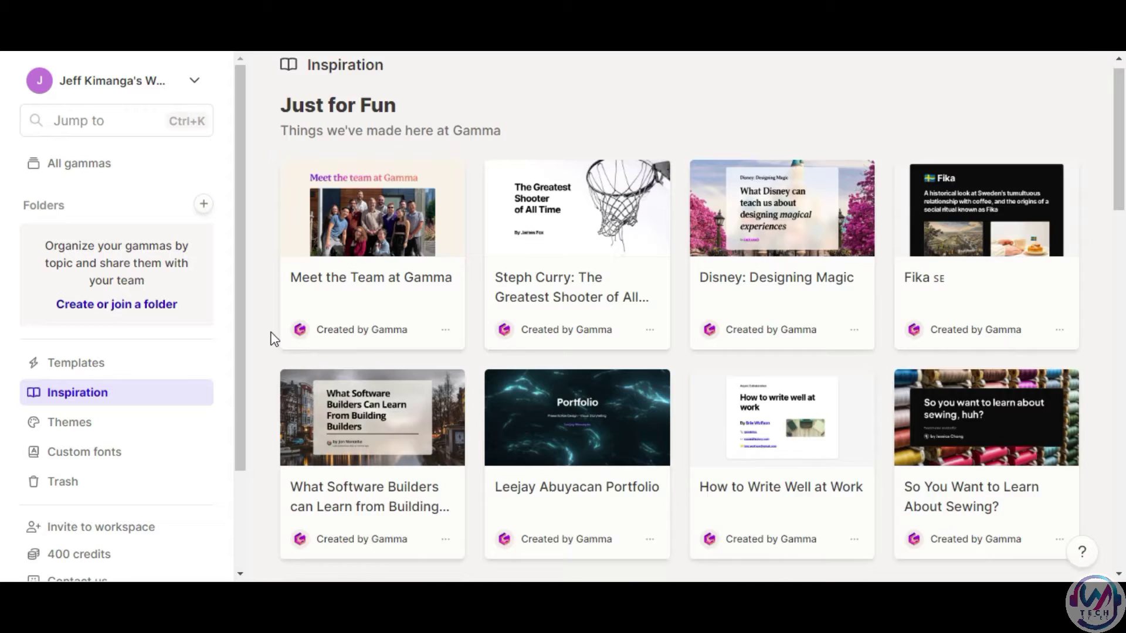
scroll(270, 335, down, 4)
scroll(271, 336, down, 5)
scroll(271, 334, down, 4)
scroll(271, 337, down, 5)
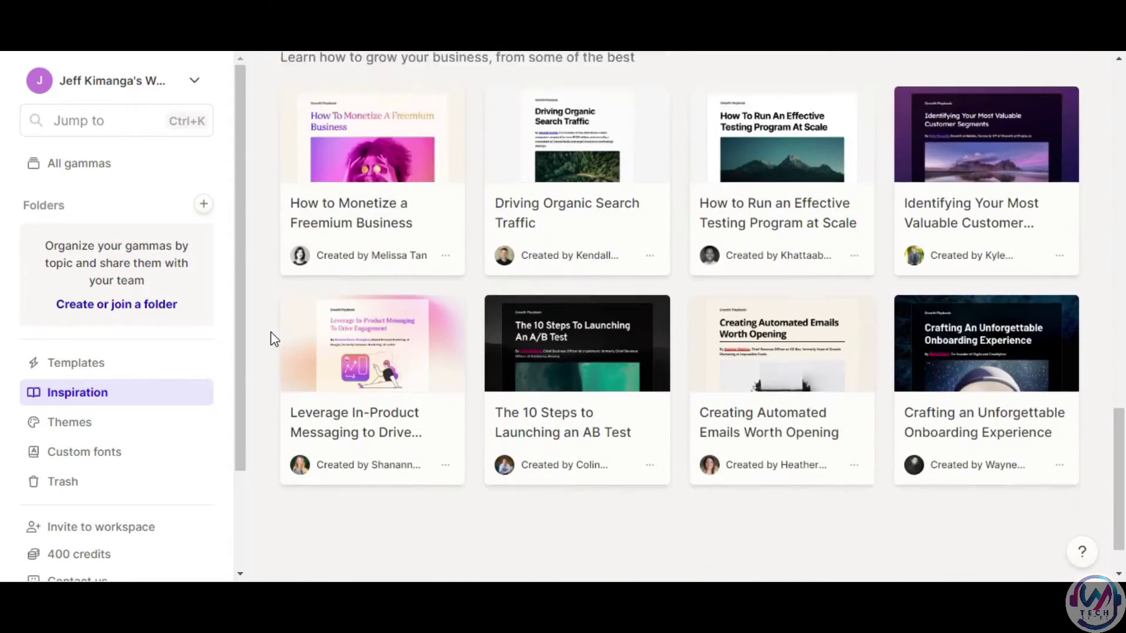
scroll(271, 337, down, 1)
click(96, 428)
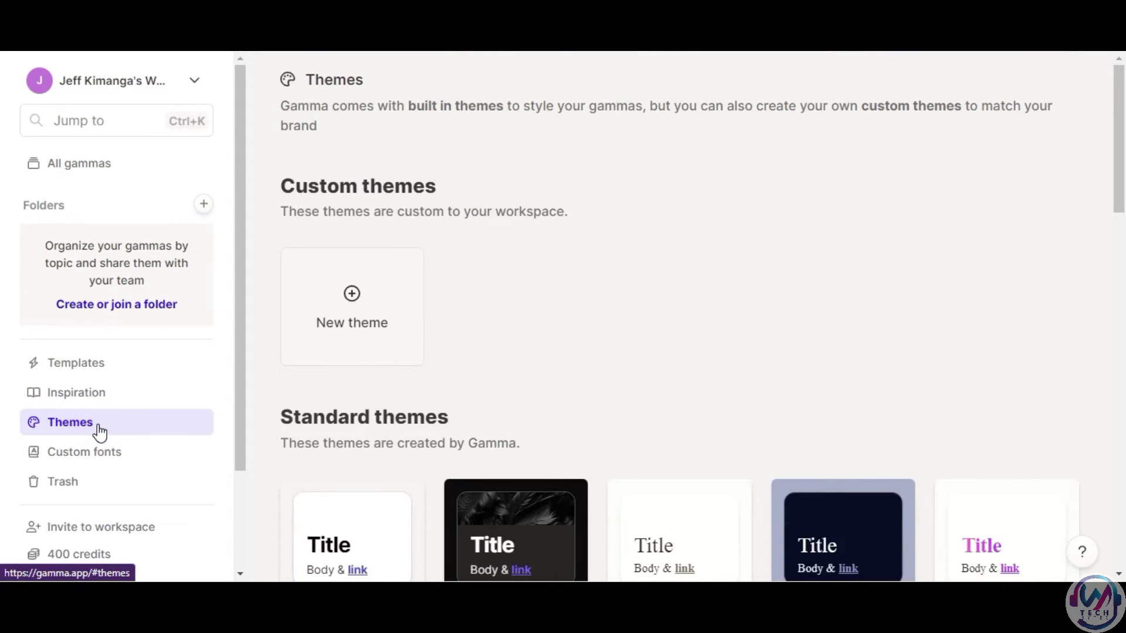
scroll(323, 415, down, 2)
scroll(323, 415, down, 8)
scroll(322, 414, down, 5)
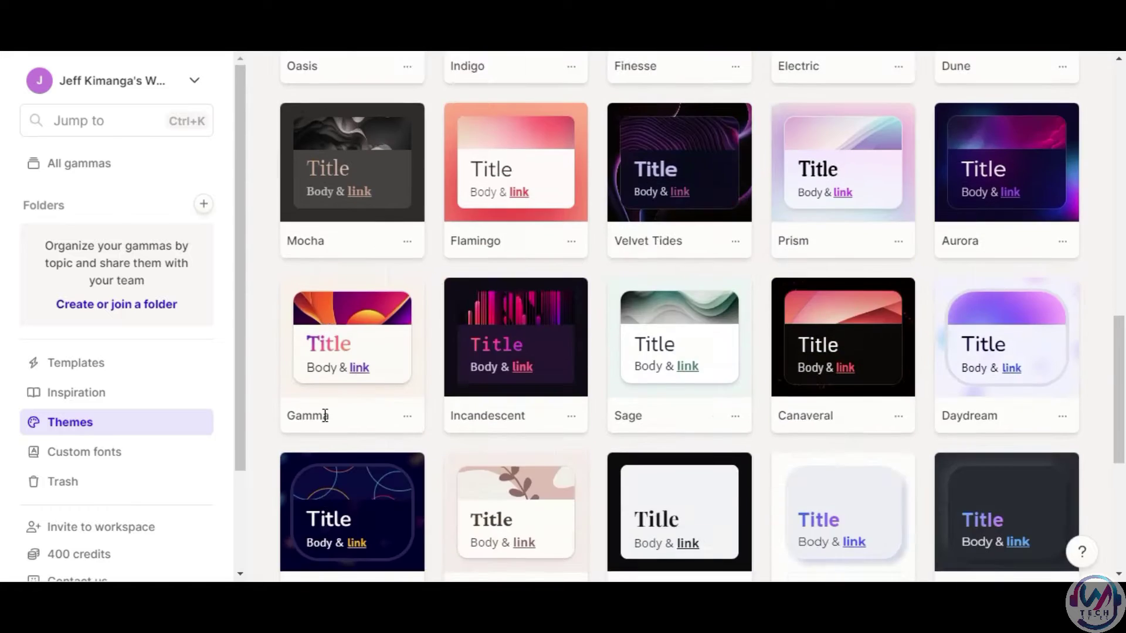
scroll(322, 419, down, 4)
click(62, 433)
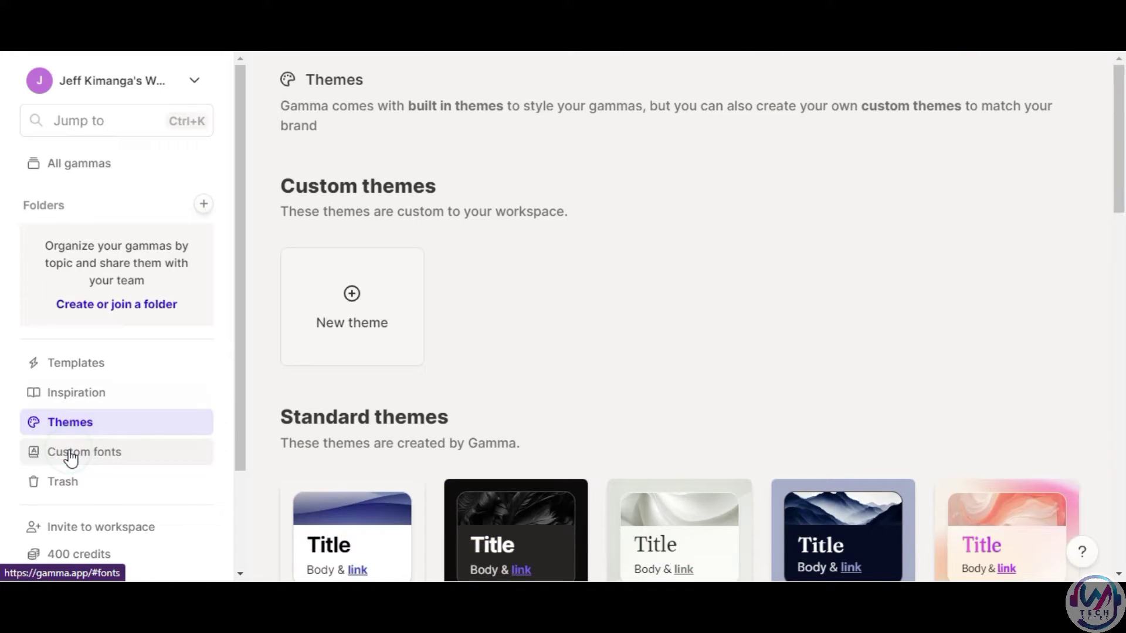
click(70, 454)
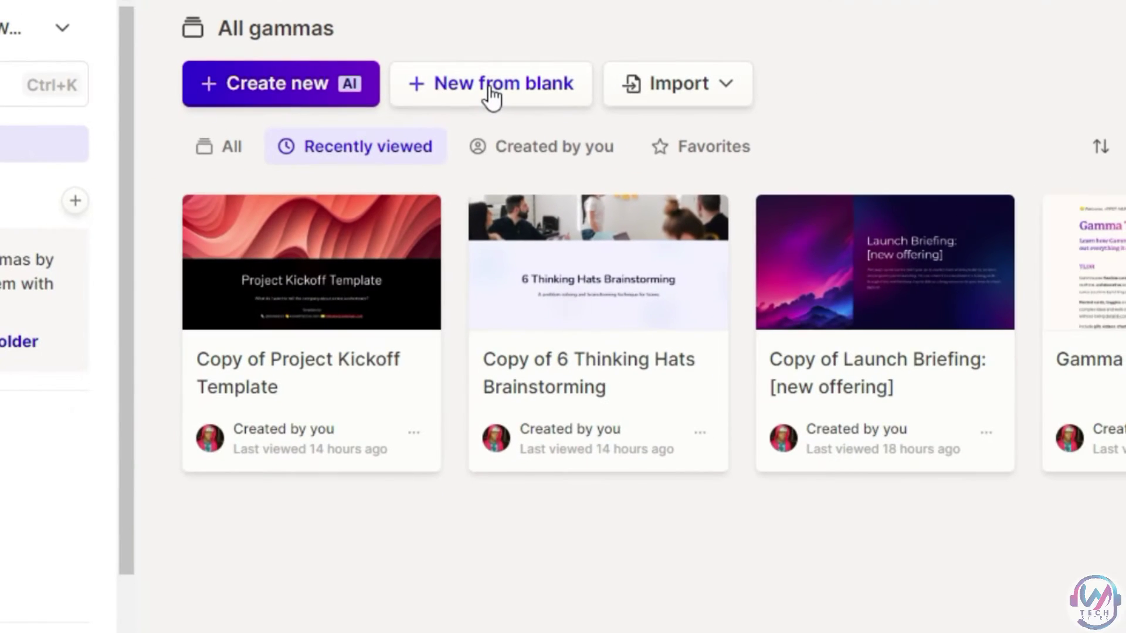
Step: Check the Import sources, then open the New with AI dialog
click(649, 98)
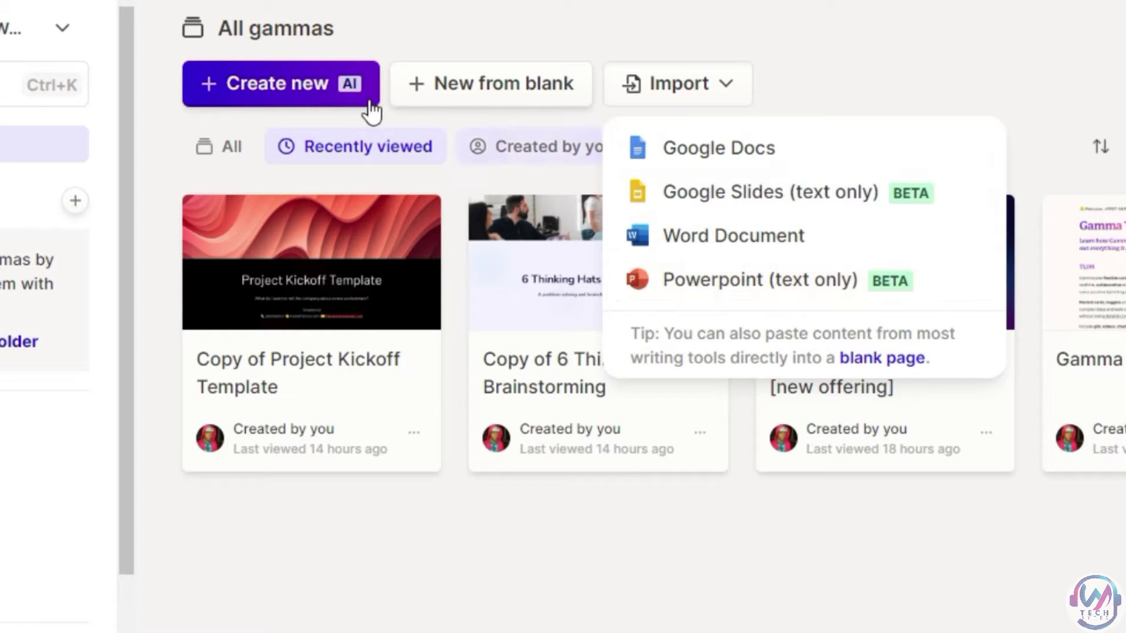
click(319, 91)
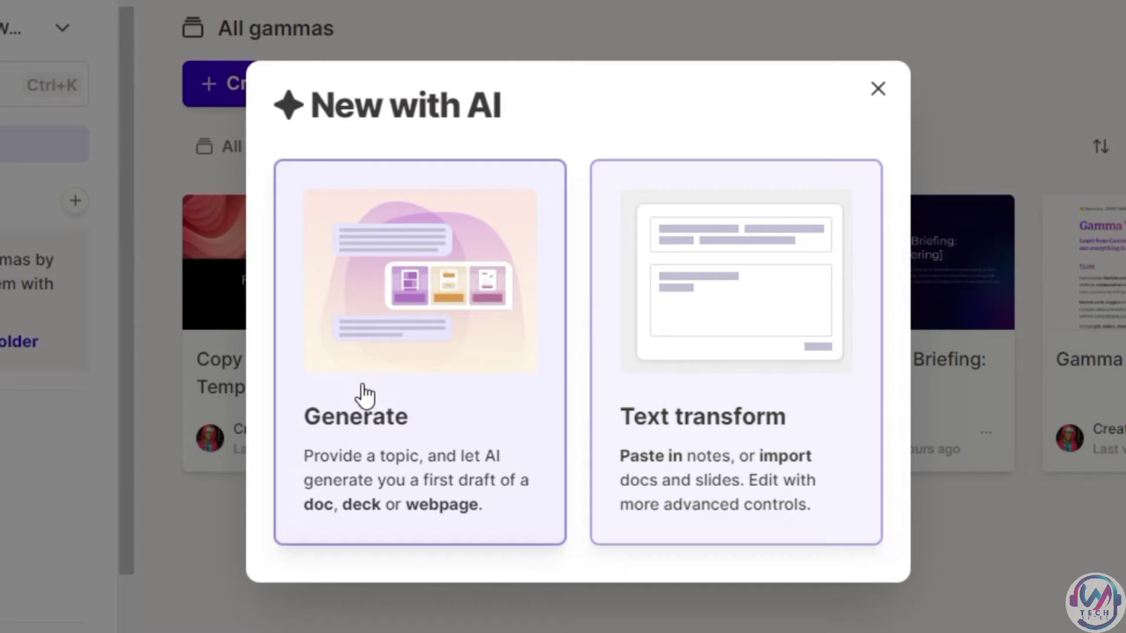
Step: Generate a presentation outline from the Microsoft Dynamics 365 pitch deck topic
click(371, 386)
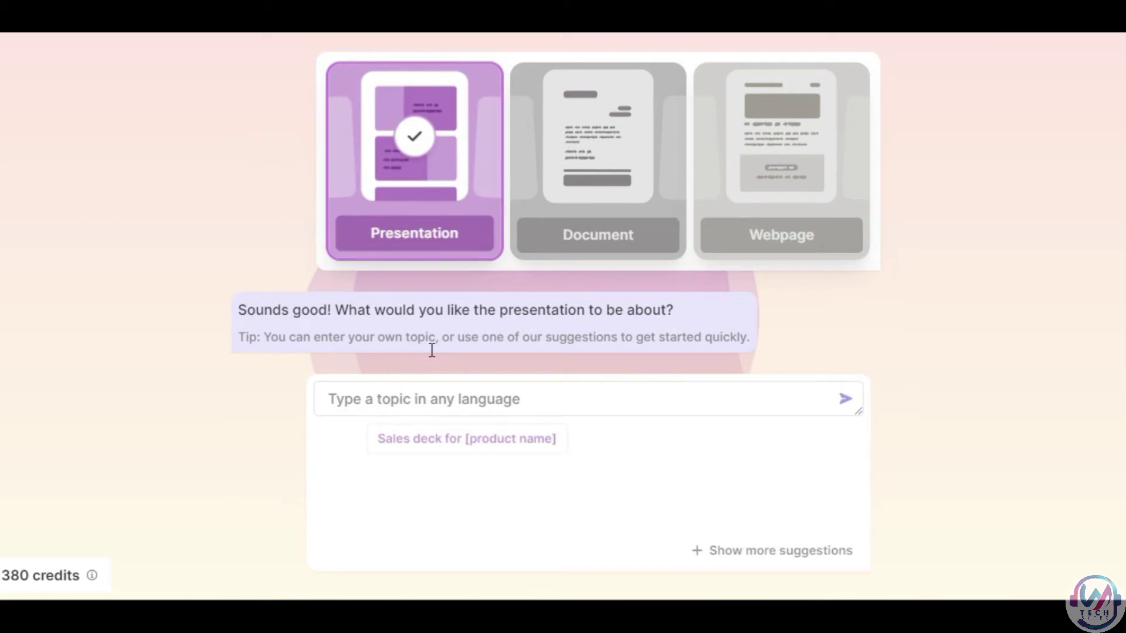
click(723, 551)
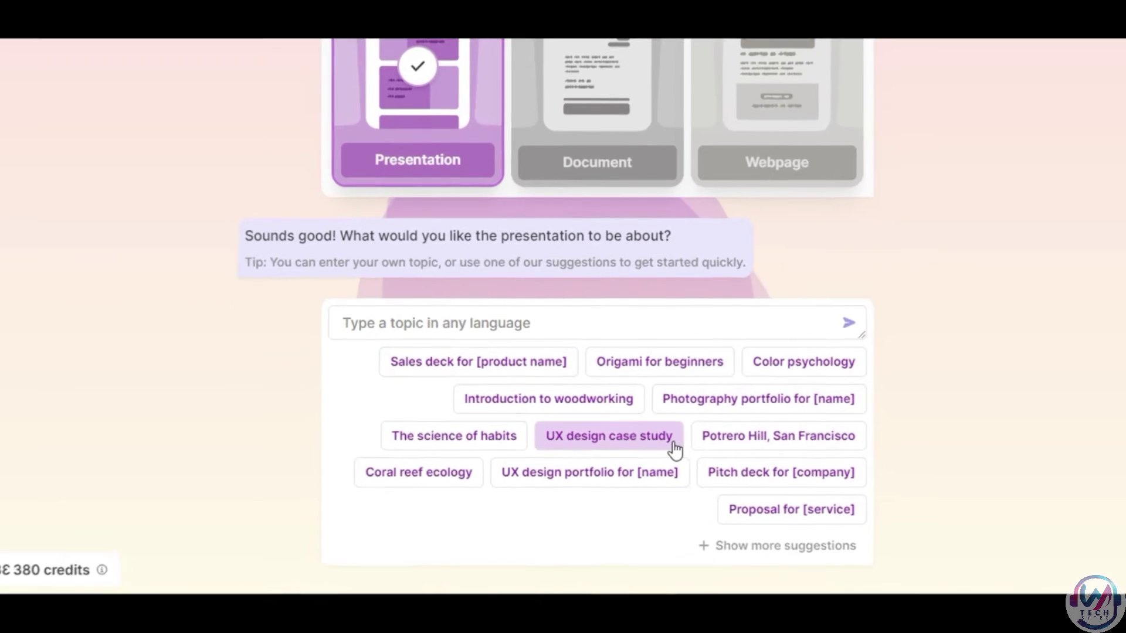
text(Pit)
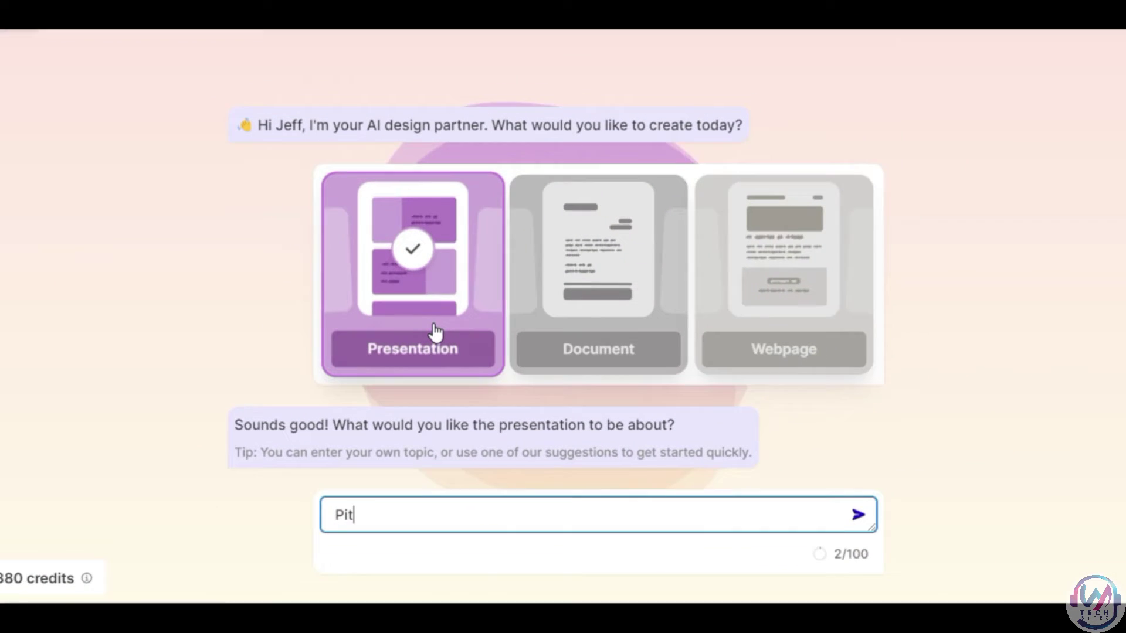
text(ch deck for Microsoft Dynami)
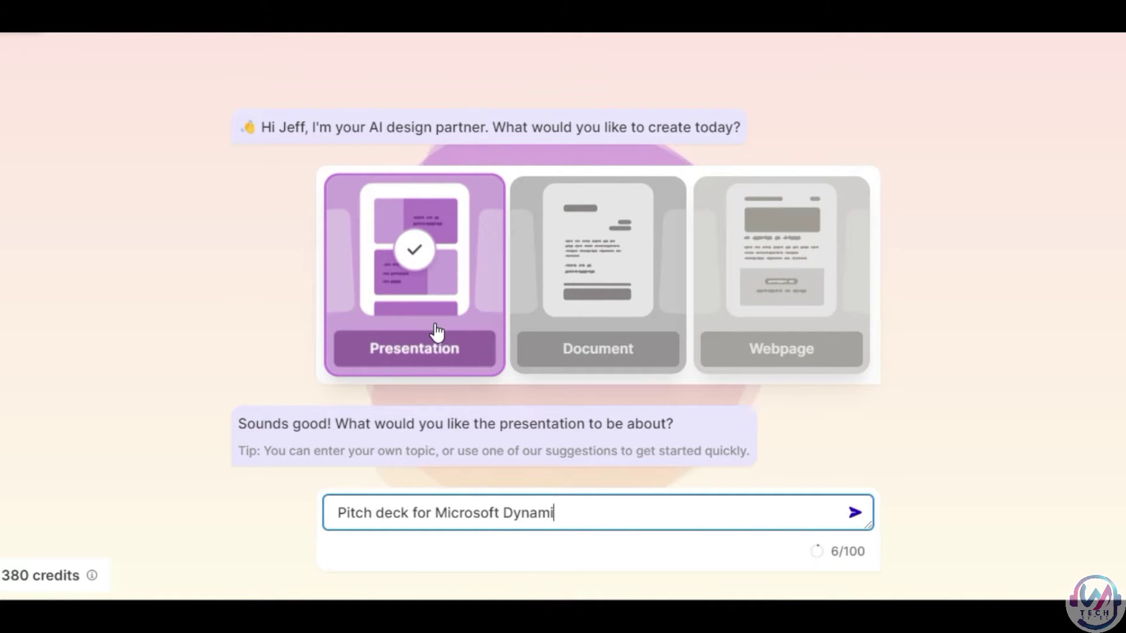
text(5)
key(Return)
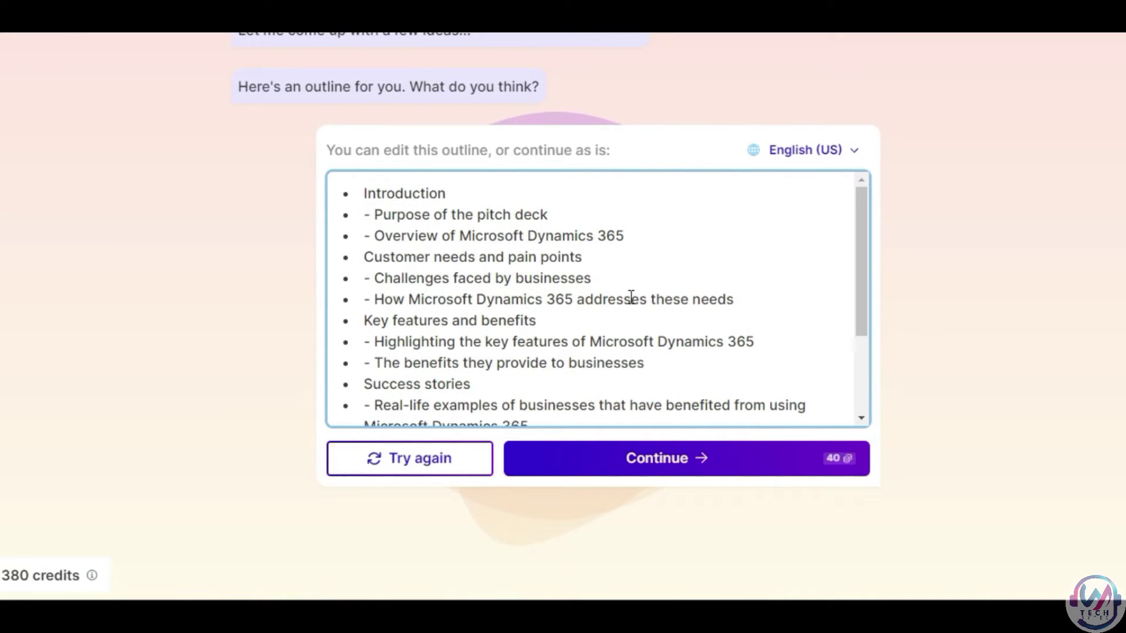
Step: Review the Dynamics 365 outline and continue to theme selection
scroll(631, 297, down, 1)
scroll(630, 297, down, 2)
scroll(631, 297, down, 1)
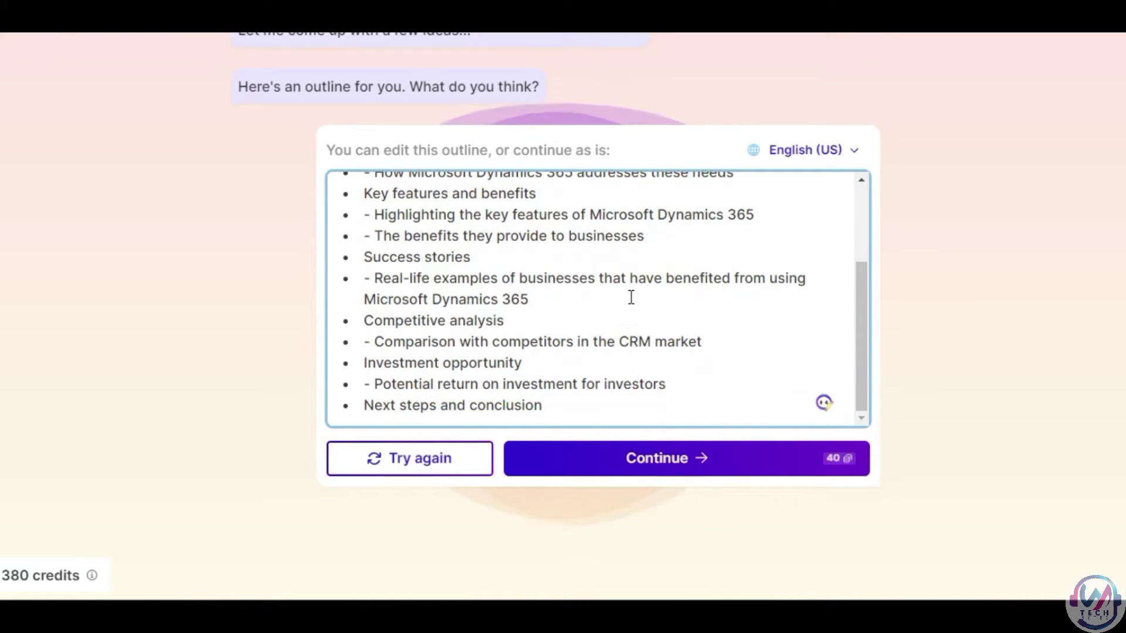
click(694, 462)
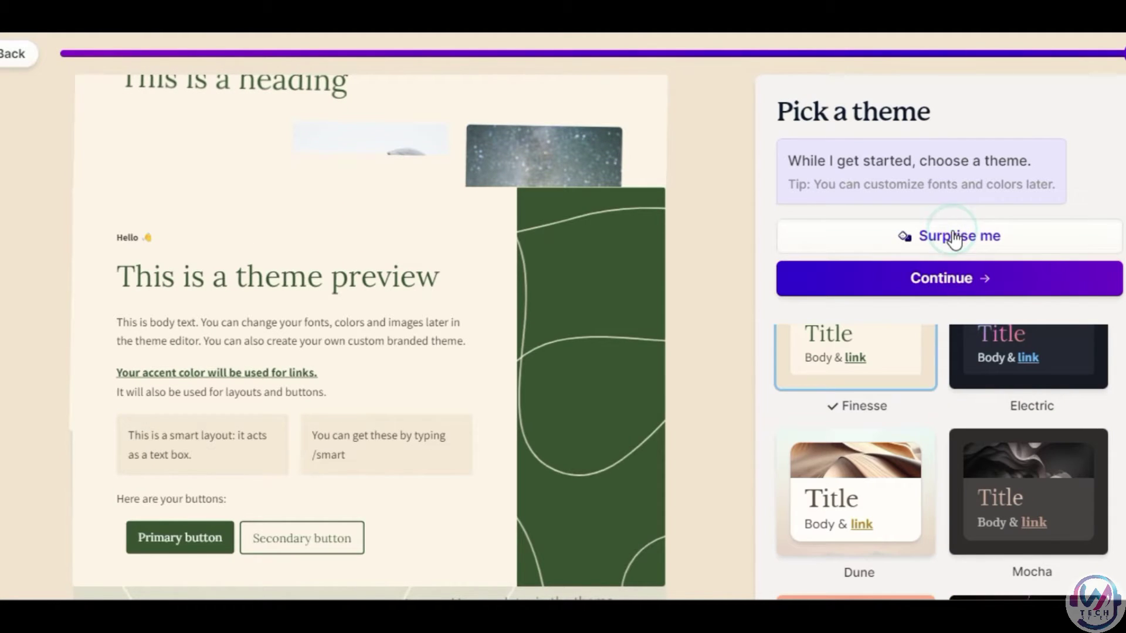
Step: Apply the randomly picked Mocha theme and generate the Dynamics 365 slides
click(954, 238)
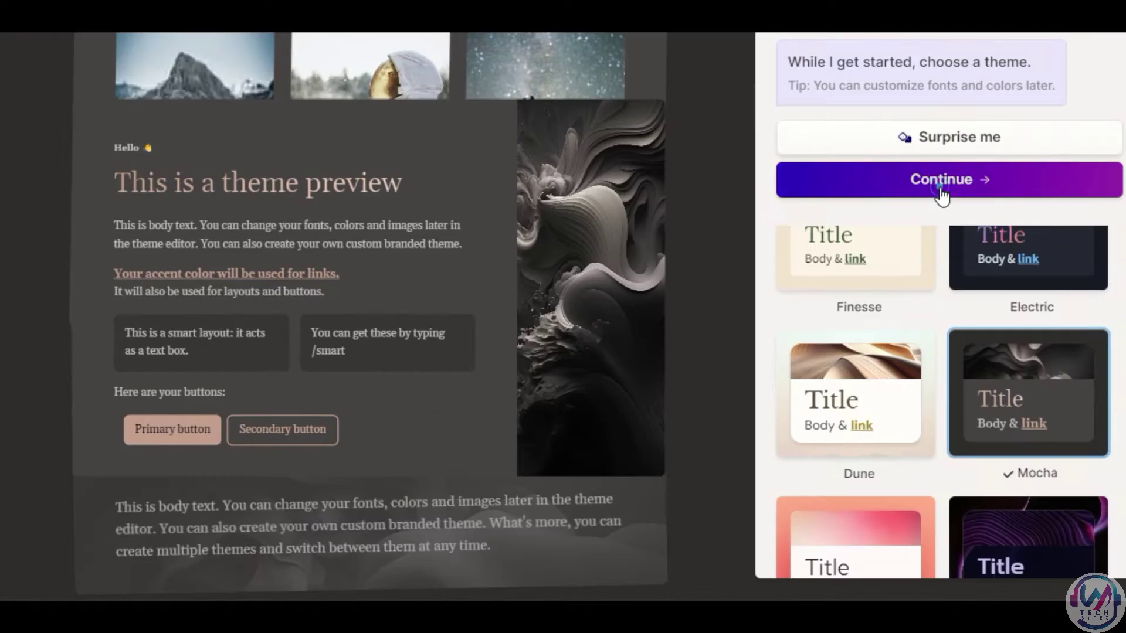
click(941, 187)
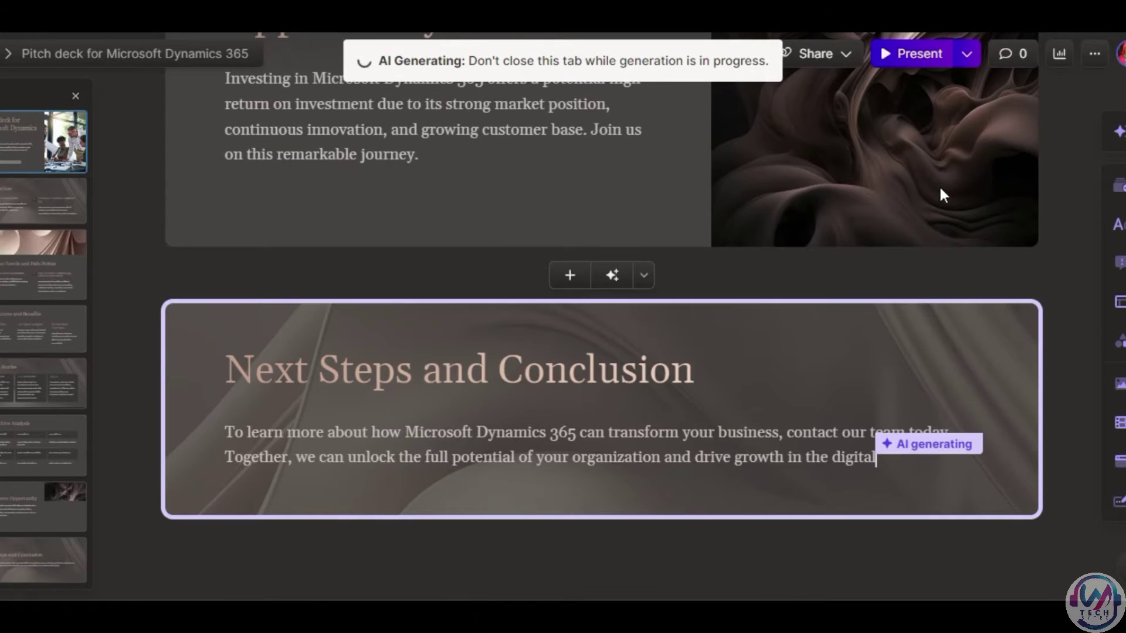
Step: Scroll through the generated Dynamics 365 deck and request AI image suggestions
scroll(826, 240, up, 8)
scroll(825, 240, up, 6)
scroll(825, 241, up, 3)
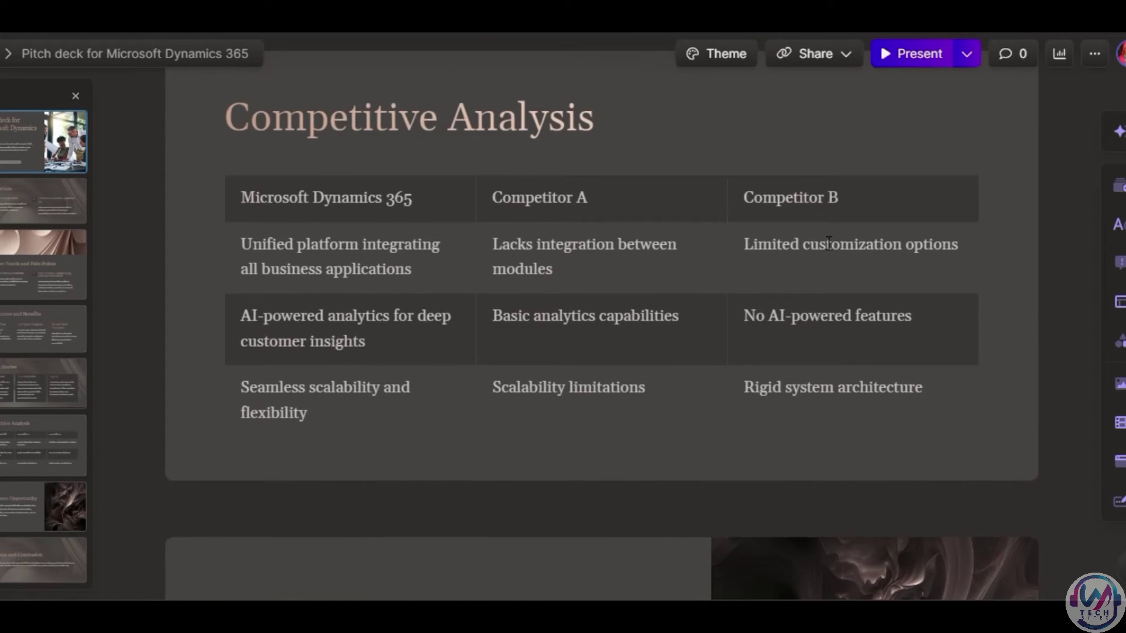
scroll(828, 242, up, 3)
scroll(828, 242, up, 3)
scroll(827, 242, up, 5)
scroll(828, 242, up, 2)
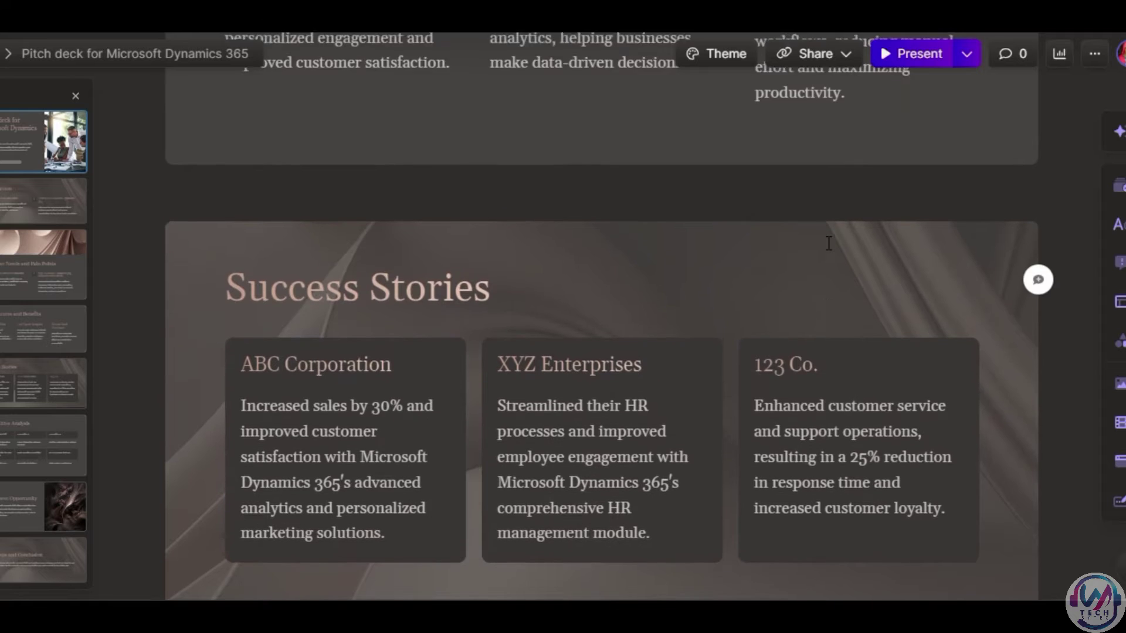
scroll(827, 242, up, 5)
scroll(828, 242, up, 2)
scroll(827, 242, up, 5)
scroll(828, 242, up, 4)
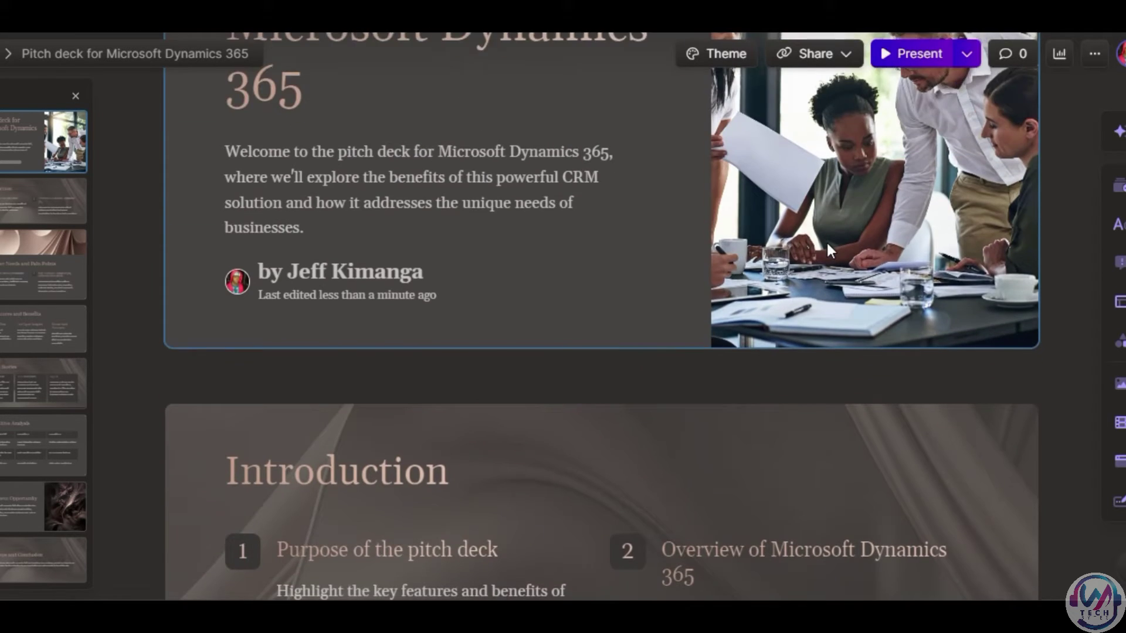
scroll(827, 246, up, 3)
scroll(596, 329, down, 2)
scroll(595, 330, down, 4)
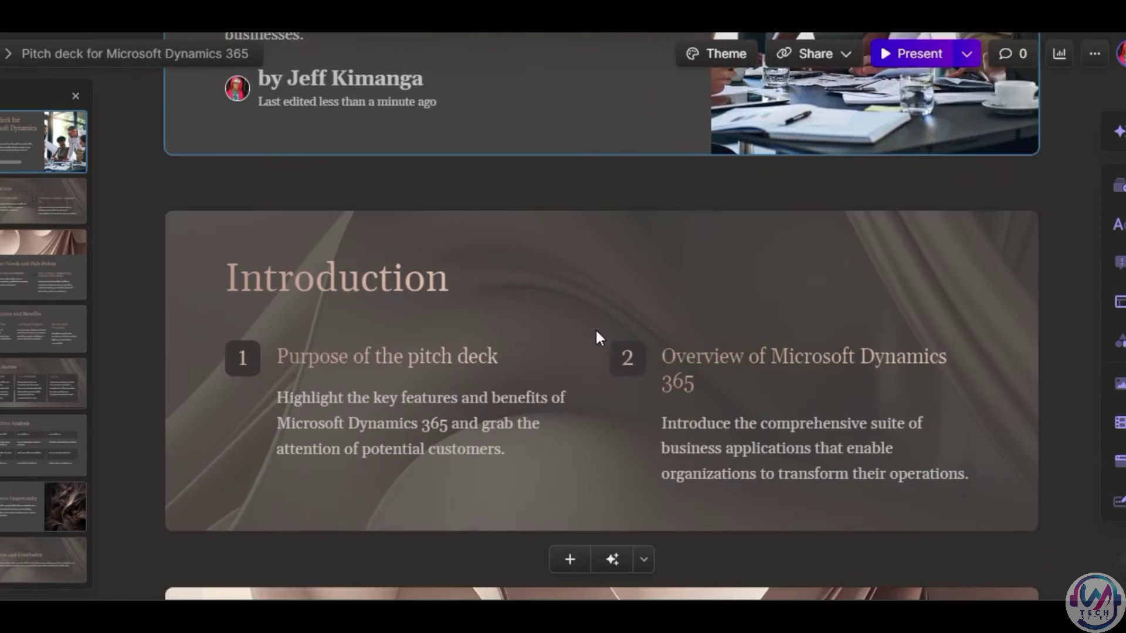
scroll(596, 330, down, 3)
scroll(596, 330, down, 1)
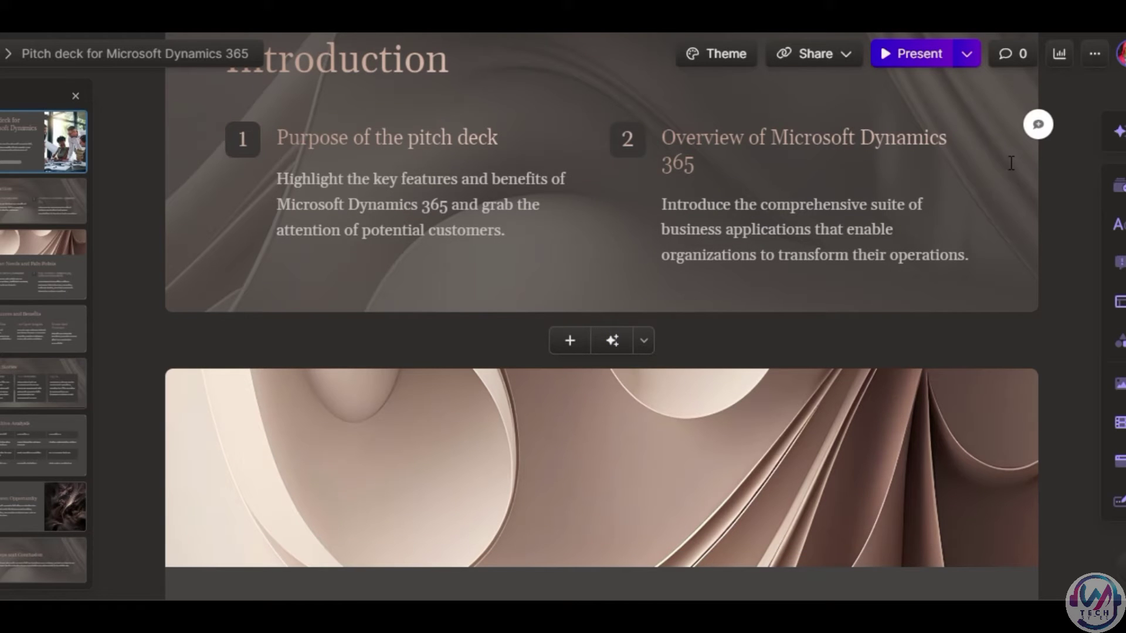
scroll(829, 246, down, 5)
scroll(829, 246, down, 2)
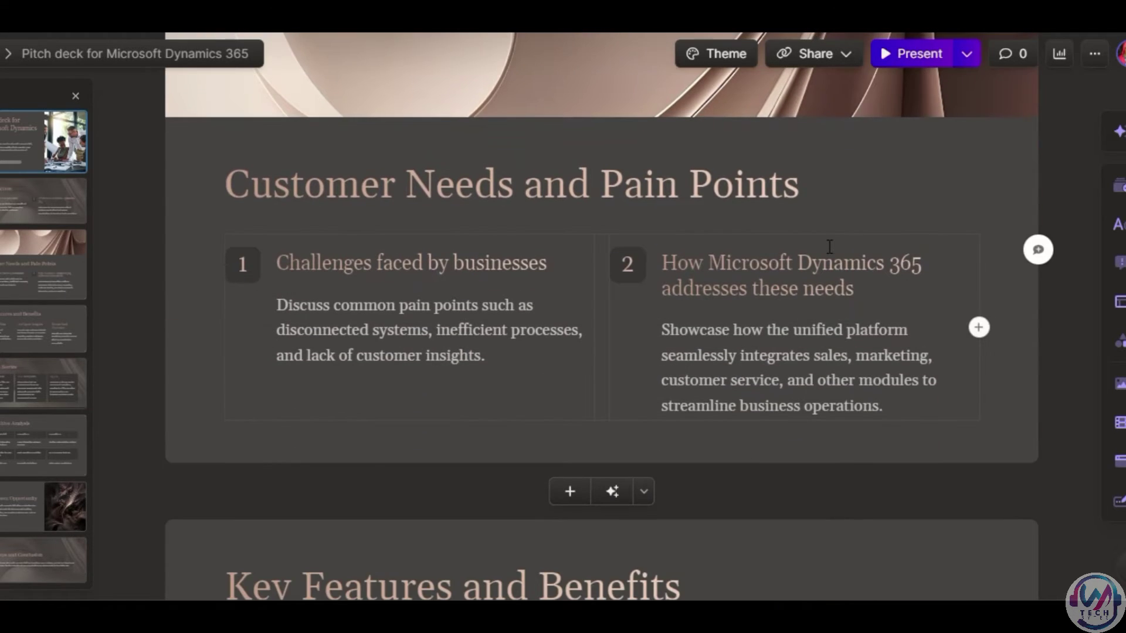
scroll(829, 247, down, 4)
scroll(829, 246, down, 3)
scroll(829, 245, down, 1)
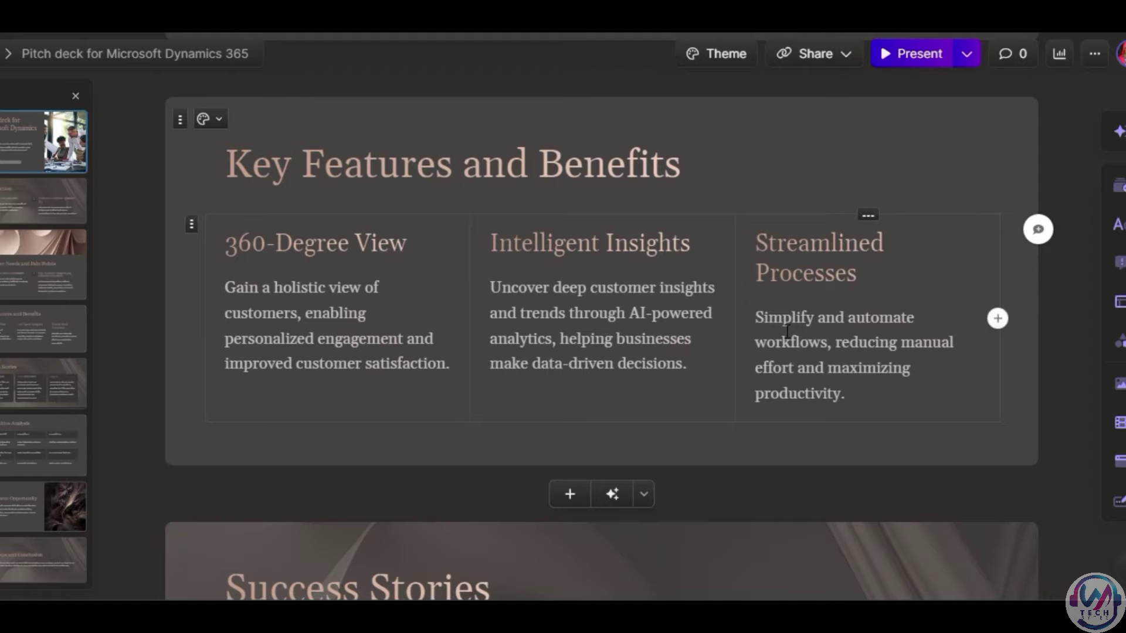
click(1119, 131)
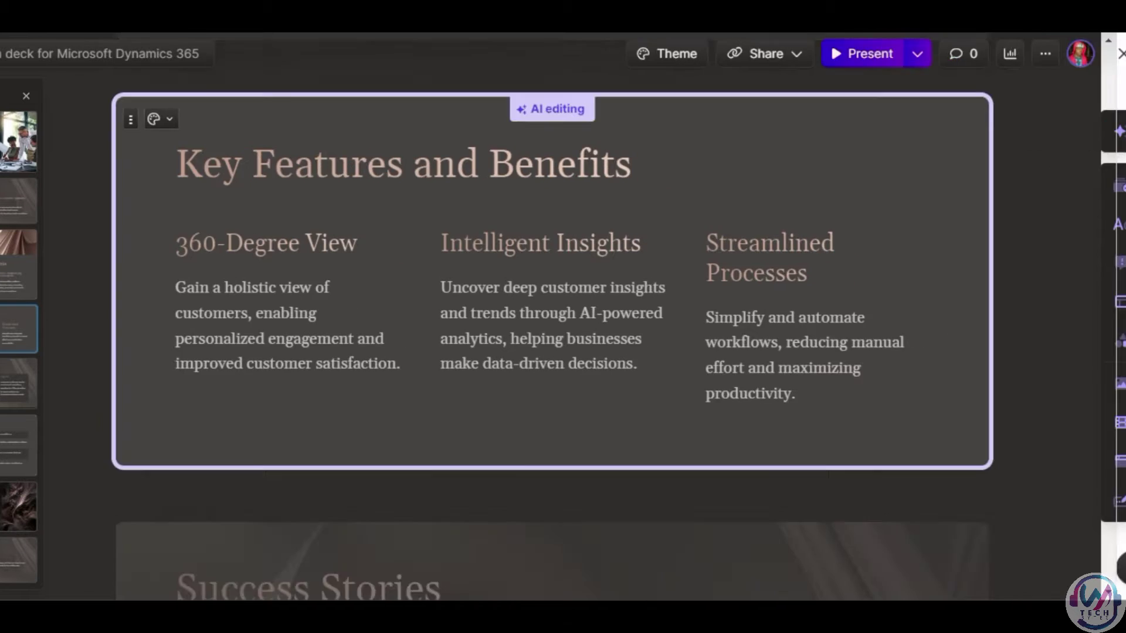
click(921, 421)
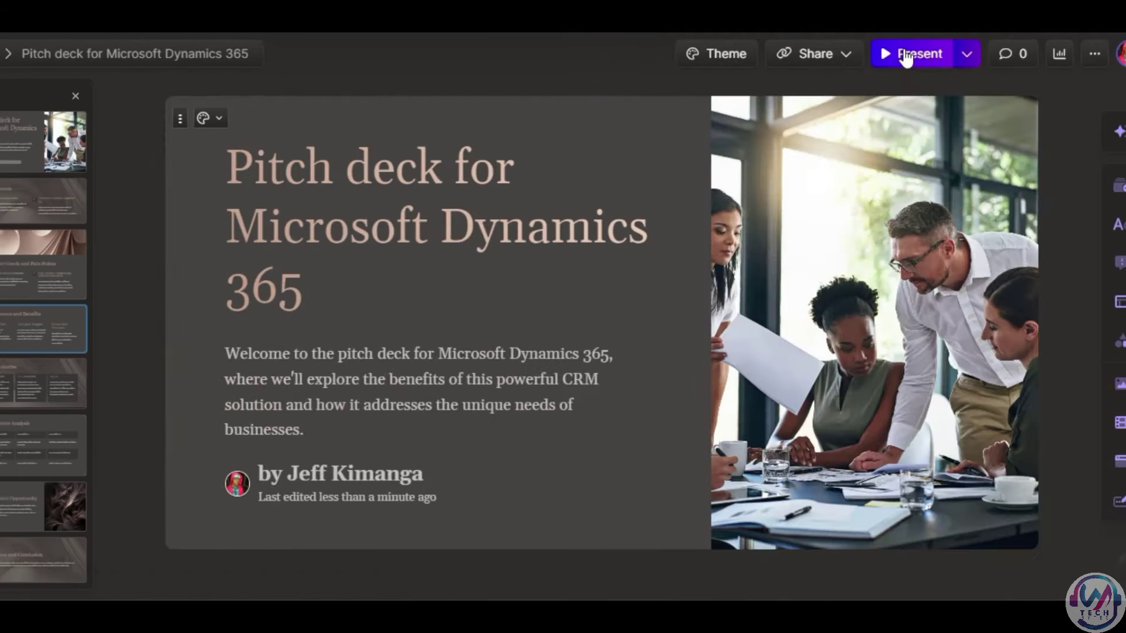
Step: Present the Dynamics 365 deck full-screen and advance two slides
click(903, 53)
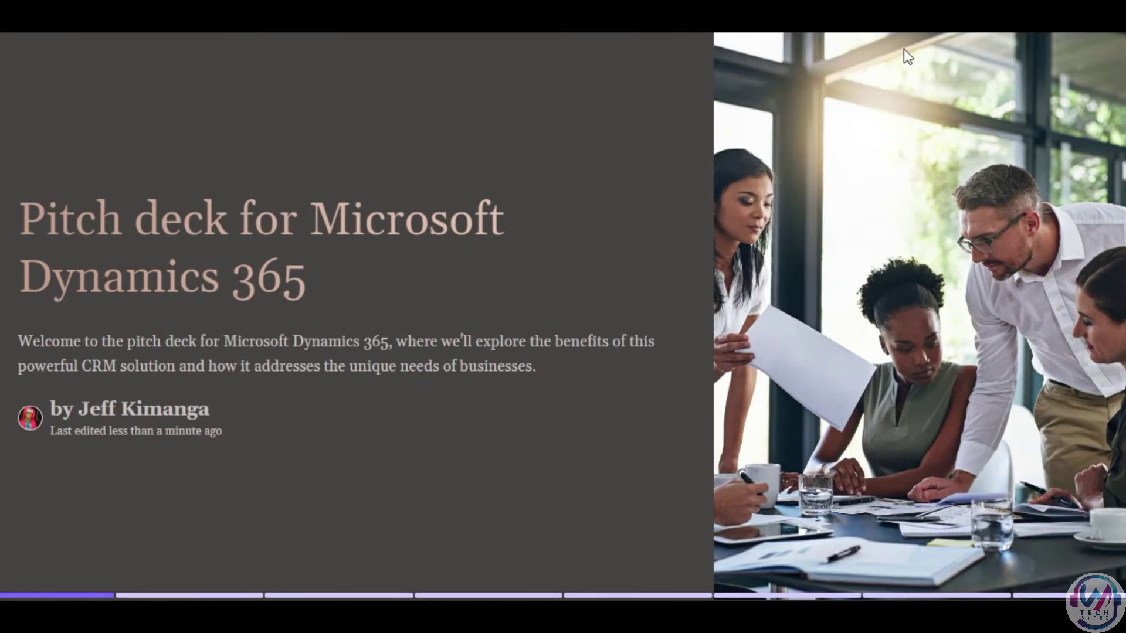
key(Right)
key(Right)
key(Right)
key(Right)
key(Right)
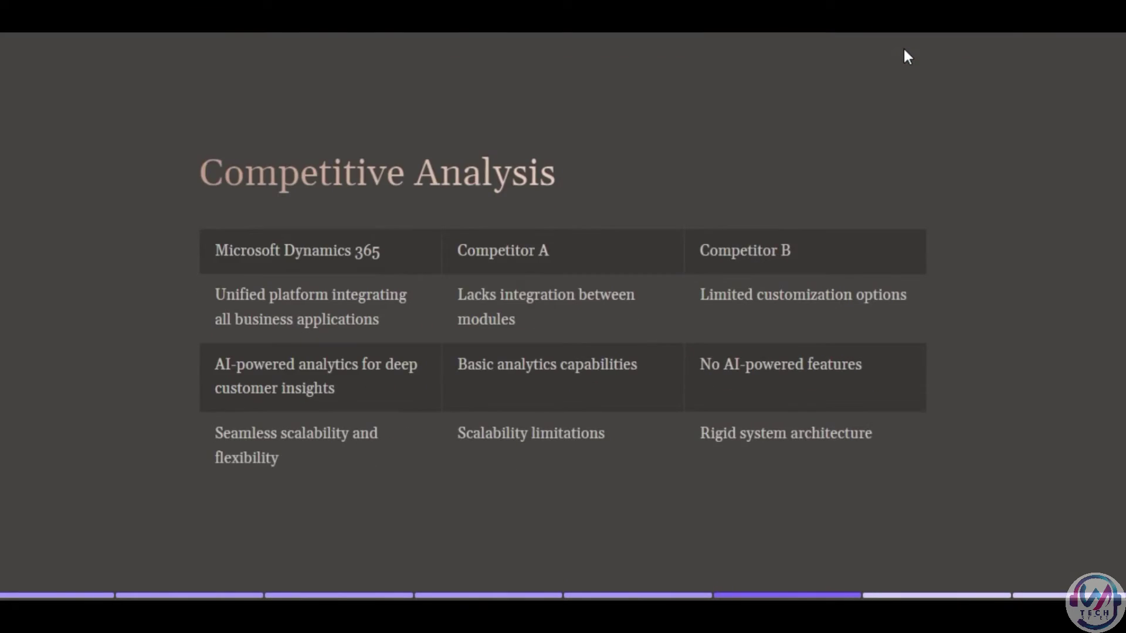
key(Right)
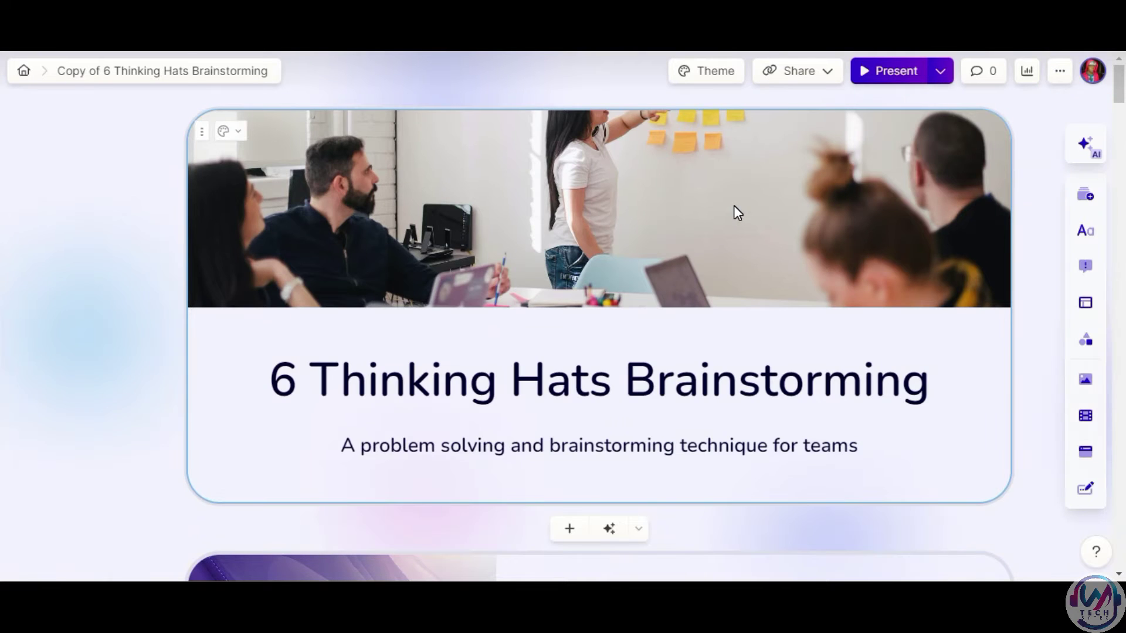
Step: Scroll through the copied template's hat cards and back up to The Six Hats Technique
scroll(693, 251, down, 5)
scroll(811, 264, down, 5)
scroll(812, 264, down, 5)
scroll(812, 263, down, 5)
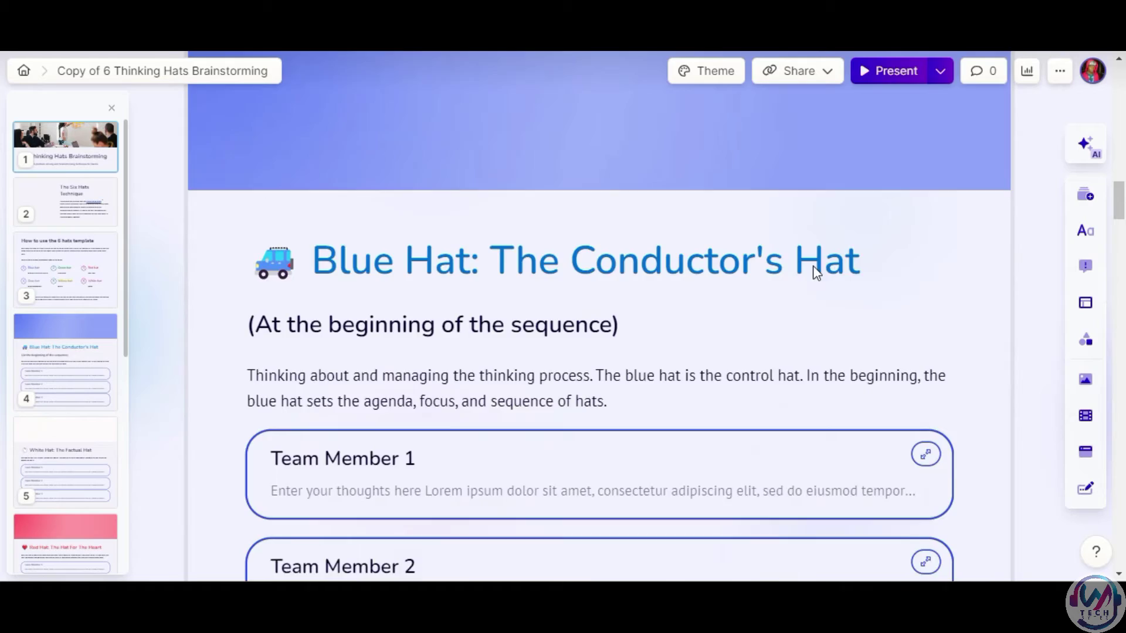
scroll(816, 273, down, 5)
scroll(814, 271, down, 5)
scroll(769, 284, down, 5)
scroll(769, 283, down, 5)
scroll(698, 183, down, 5)
scroll(699, 187, down, 5)
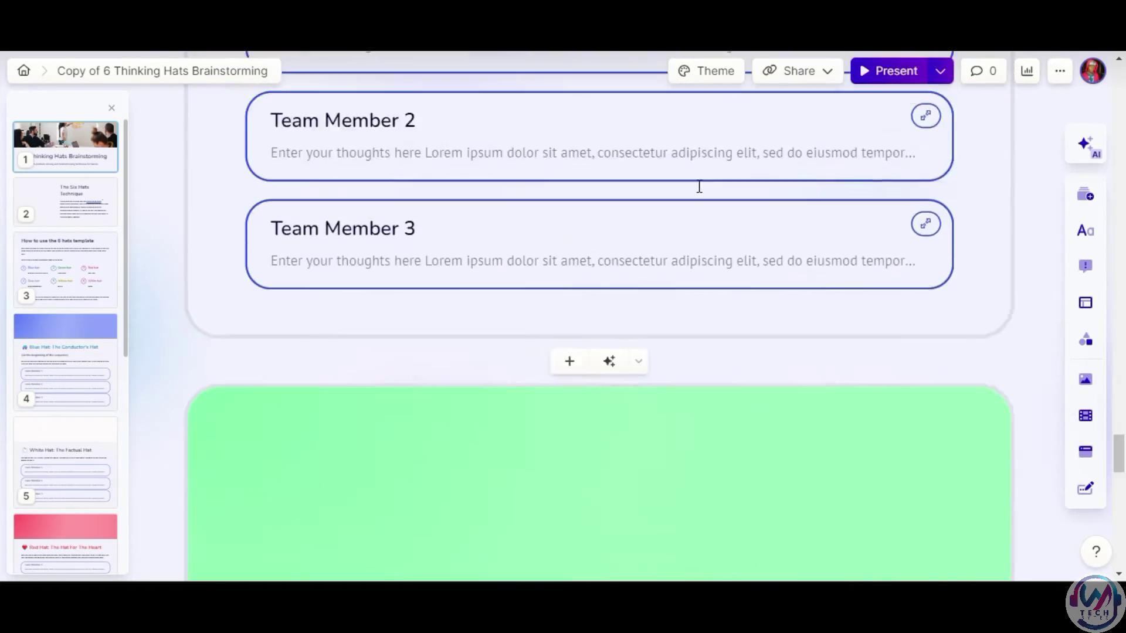
scroll(699, 185, down, 5)
scroll(699, 185, down, 5)
scroll(701, 192, down, 5)
scroll(700, 192, up, 5)
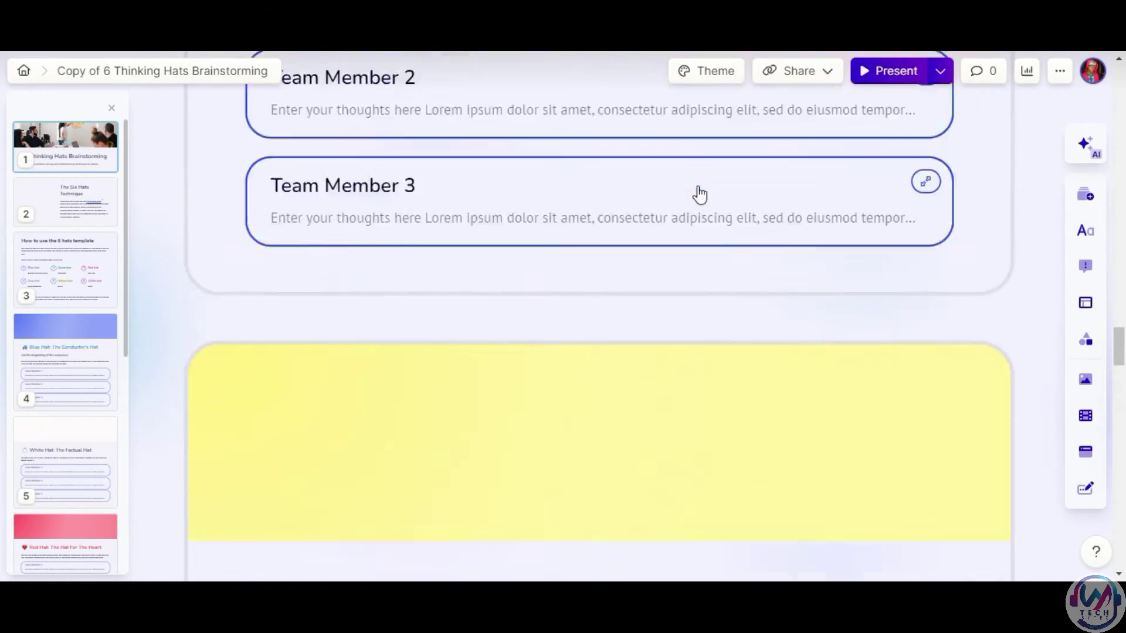
scroll(701, 192, up, 5)
scroll(701, 192, up, 5)
scroll(701, 193, up, 5)
scroll(700, 191, up, 5)
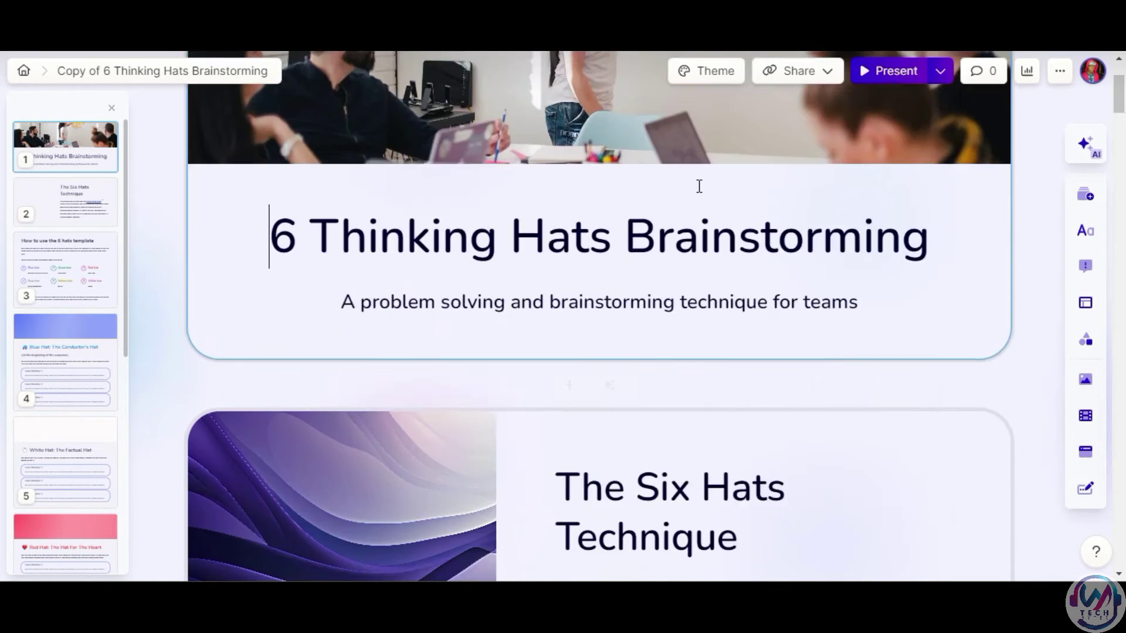
scroll(698, 184, down, 3)
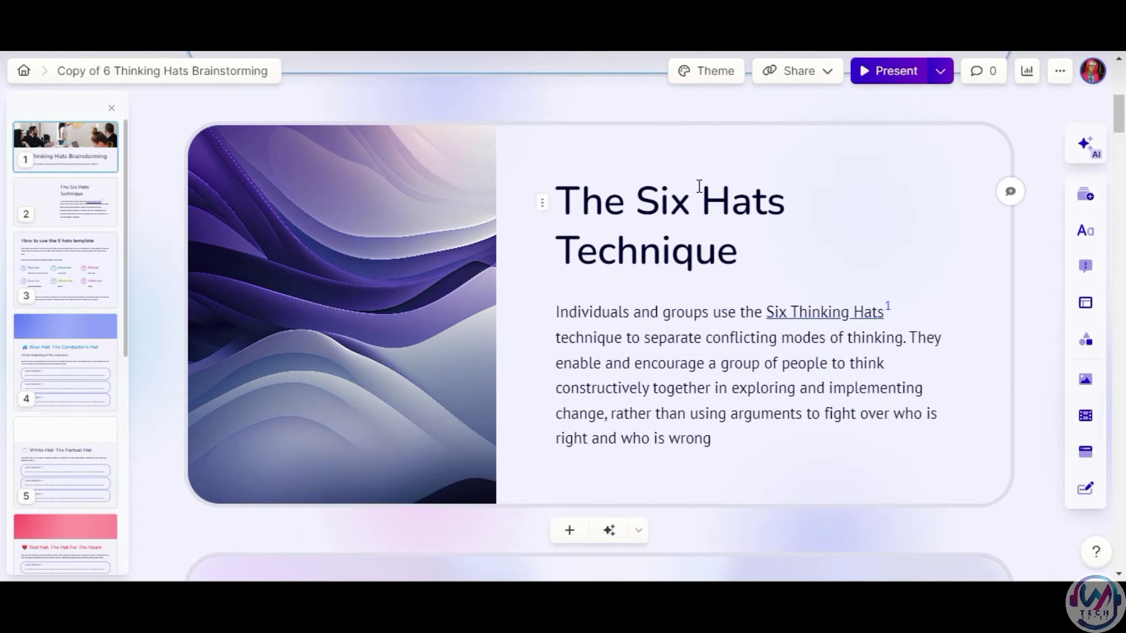
Step: Swap The Six Hats Technique accent image for an AI-generated picture of colourful hats
click(372, 227)
click(1031, 146)
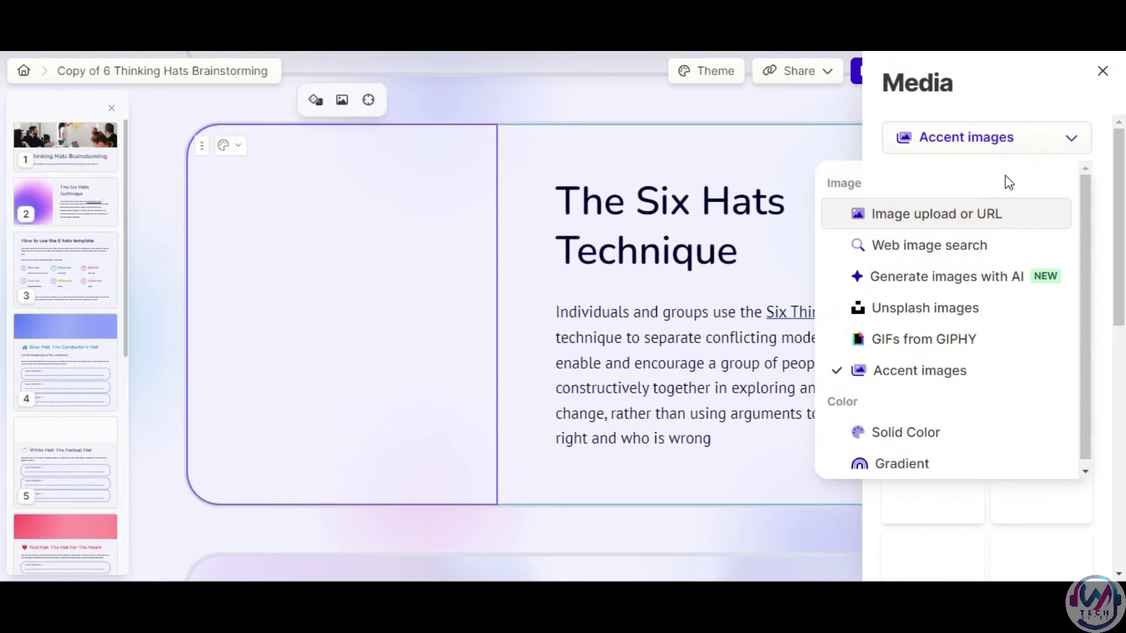
click(972, 286)
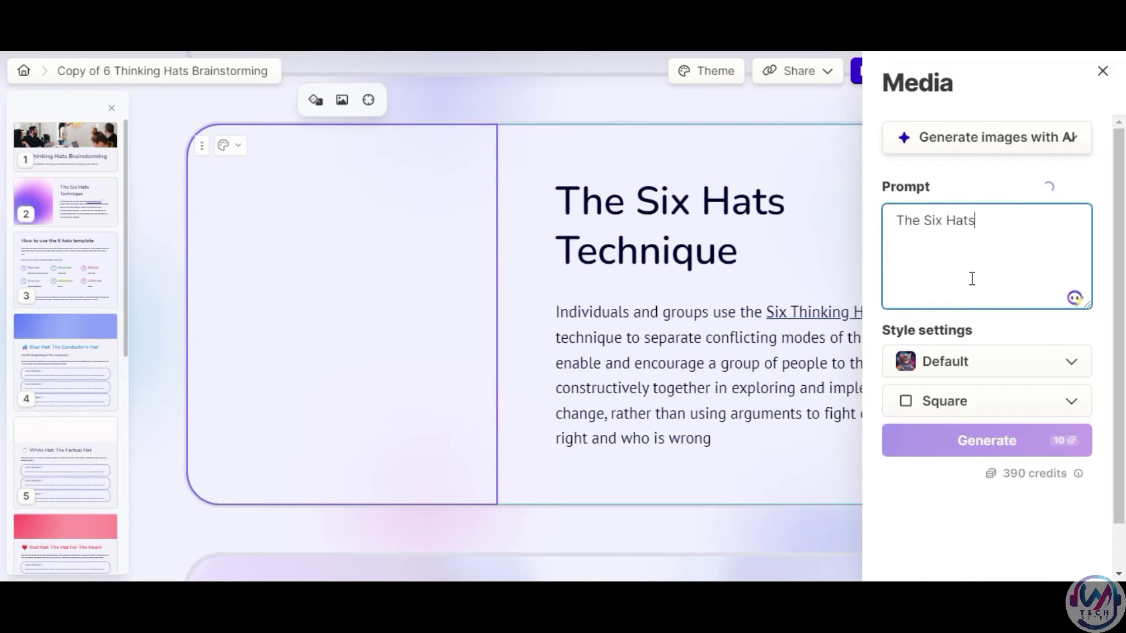
click(967, 441)
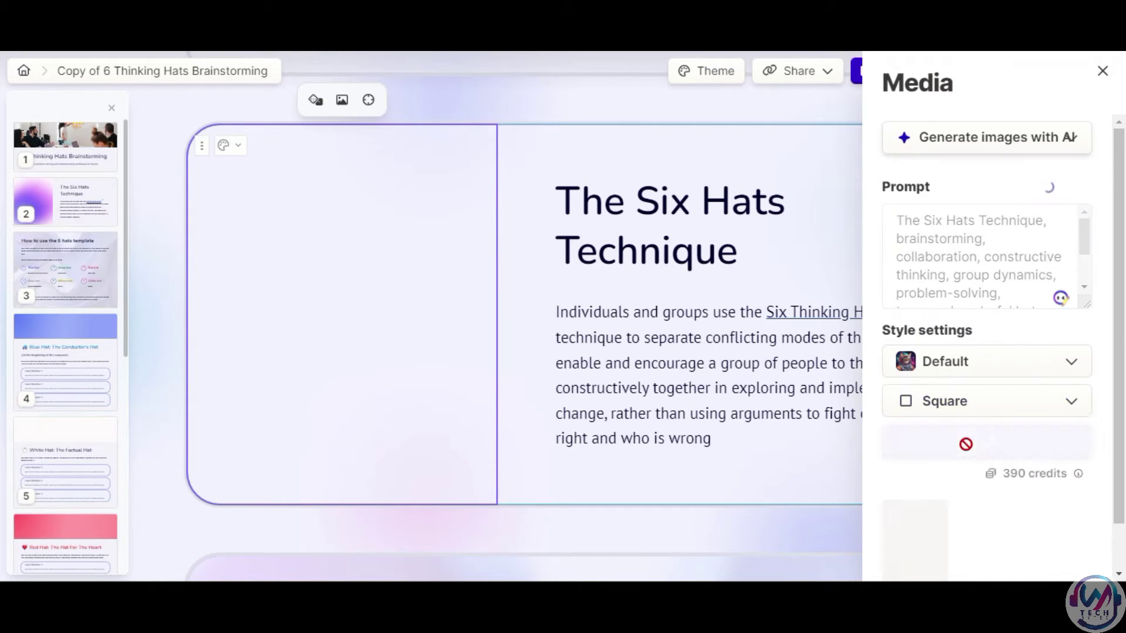
scroll(968, 446, down, 2)
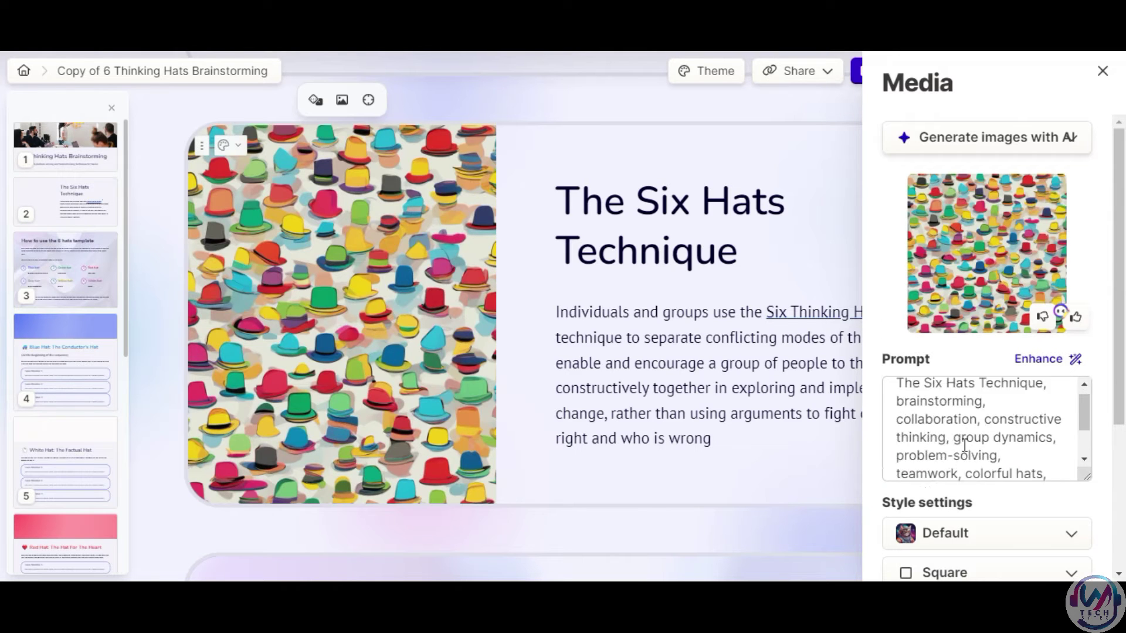
scroll(971, 453, down, 3)
click(1100, 72)
scroll(757, 249, up, 3)
scroll(758, 249, up, 5)
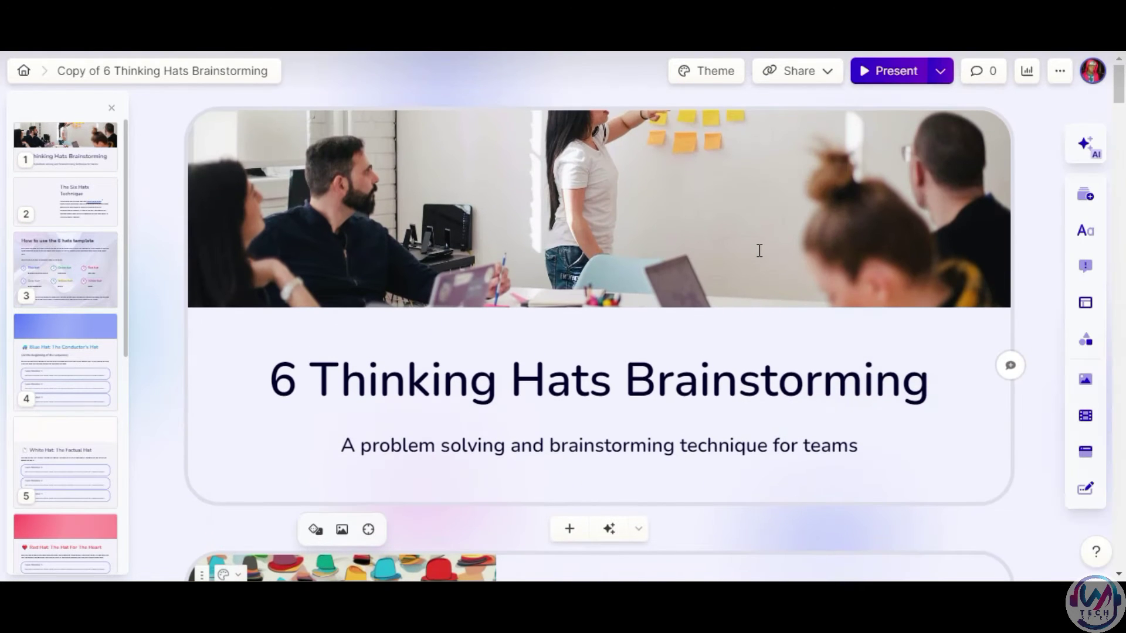
click(1088, 152)
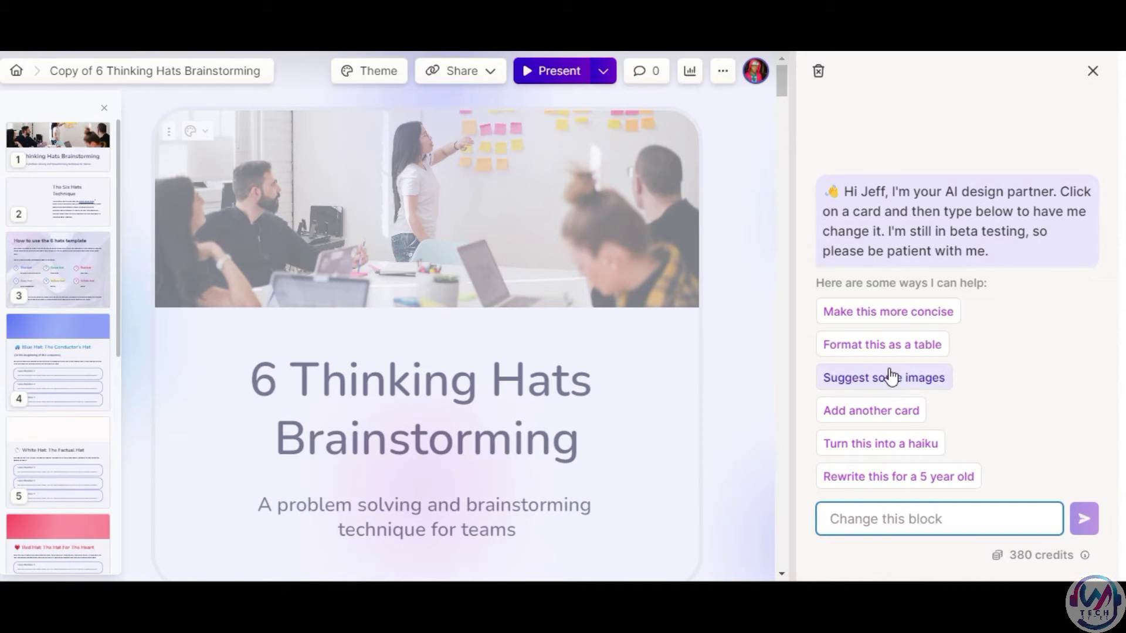
click(1092, 73)
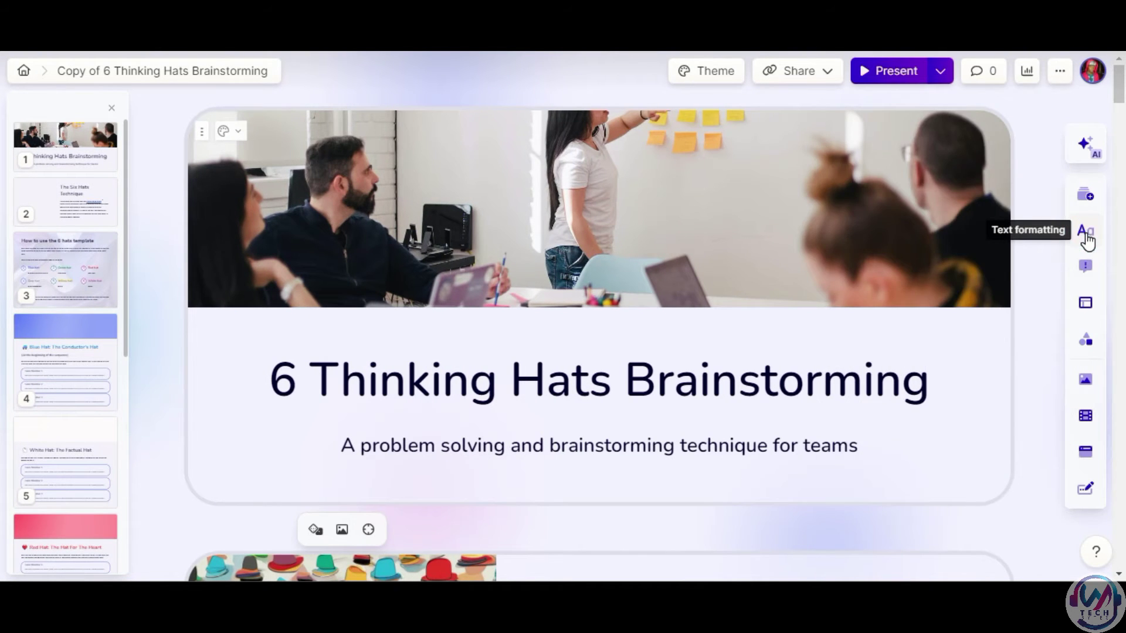
Step: Browse the text formatting, callout box and layout options in the right toolbar
click(1086, 239)
scroll(909, 272, down, 5)
scroll(909, 272, up, 5)
click(1085, 266)
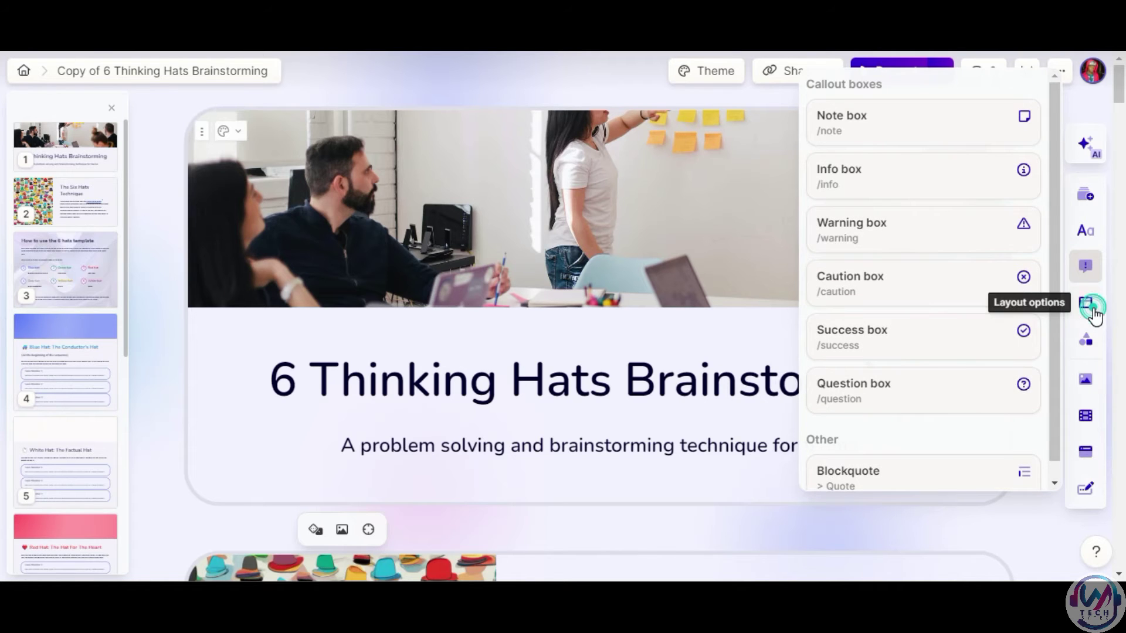
click(1094, 316)
scroll(963, 293, down, 3)
Step: Browse the visual template layouts and the image-adding options
click(1087, 352)
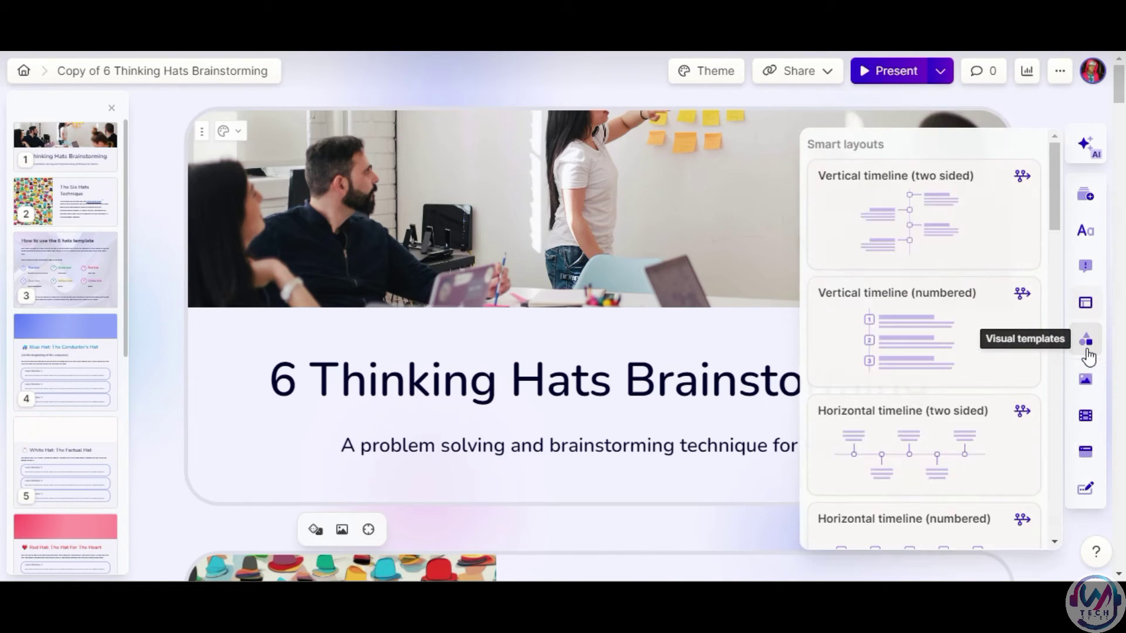
scroll(970, 346, down, 3)
scroll(969, 347, down, 5)
scroll(971, 349, down, 5)
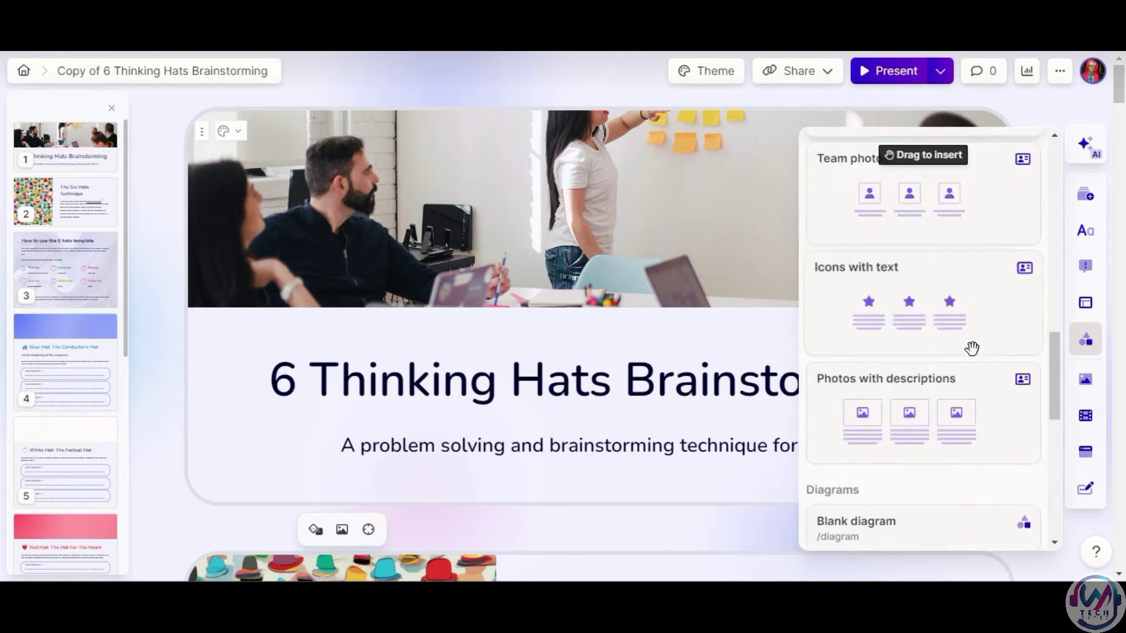
scroll(970, 347, down, 5)
scroll(970, 347, down, 3)
scroll(997, 363, down, 1)
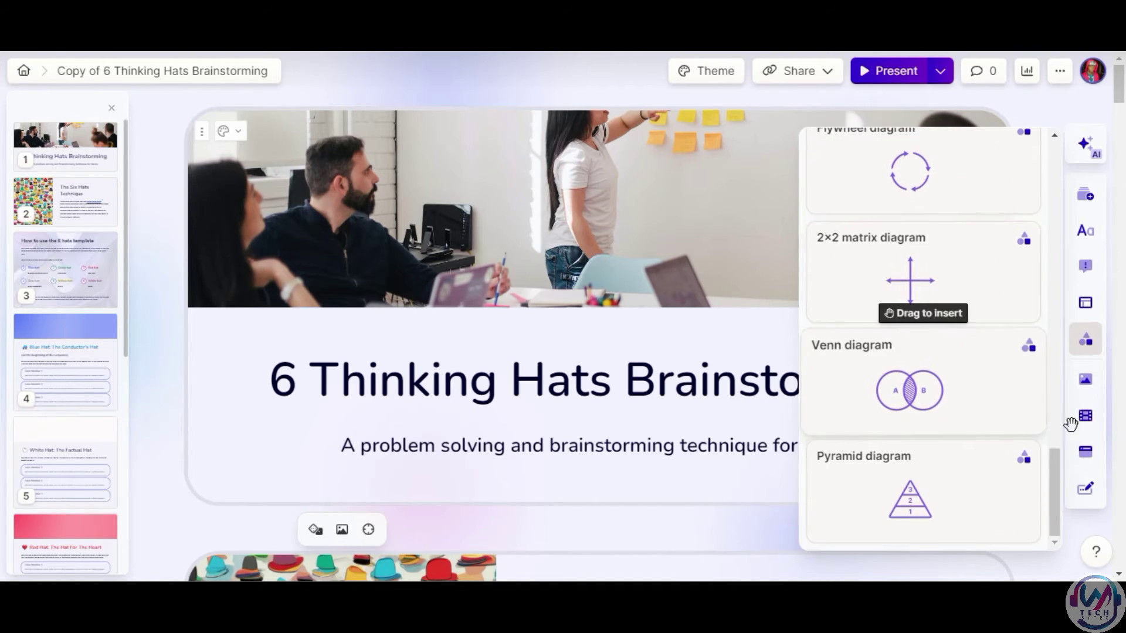
click(1087, 378)
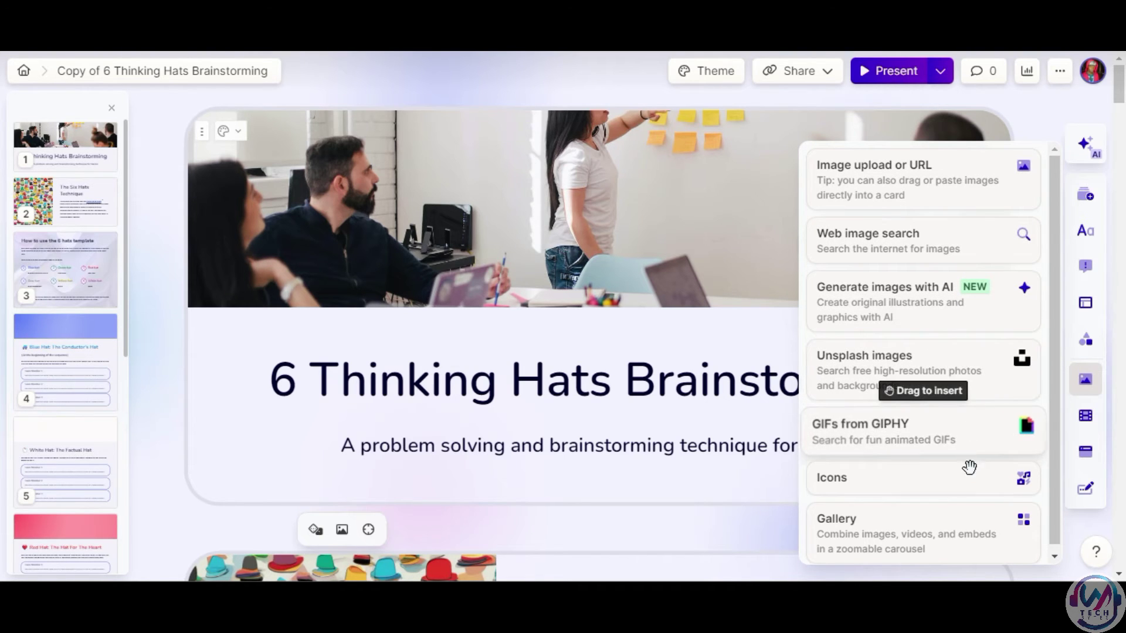
Step: Browse the video/audio, app and file embed, and form/button options in the right toolbar
click(1090, 423)
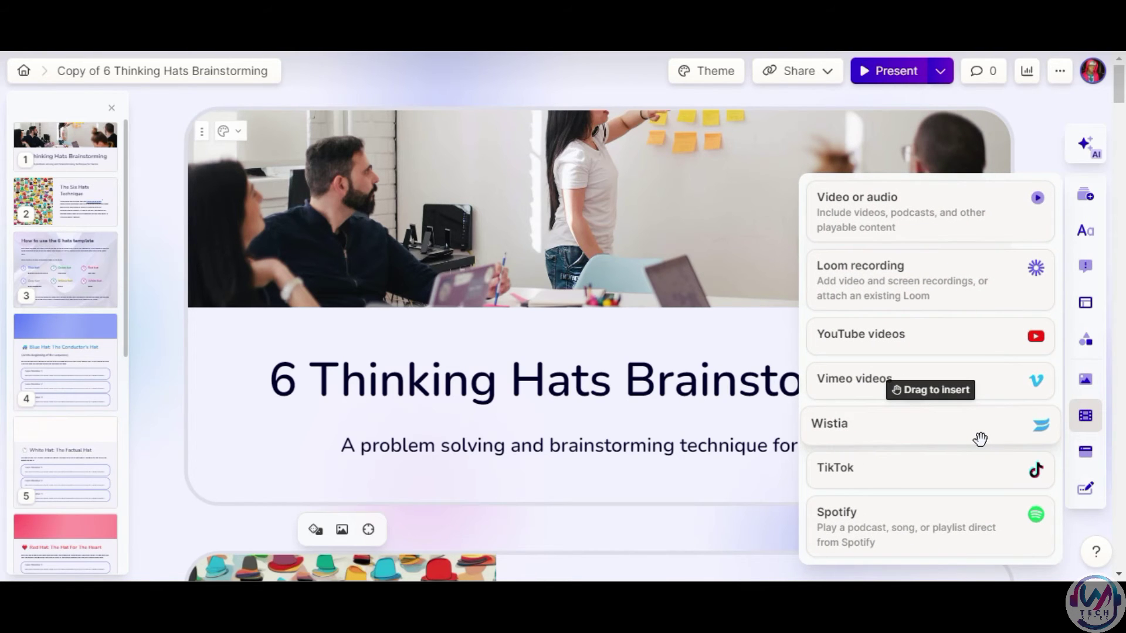
click(1083, 462)
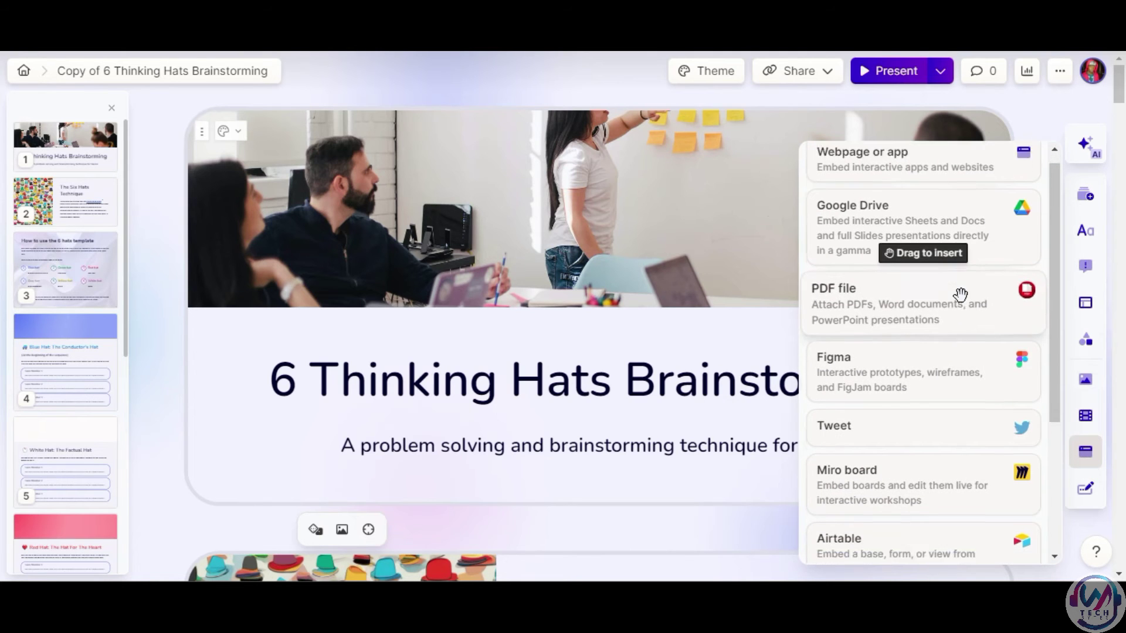
scroll(960, 294, down, 2)
scroll(959, 294, down, 1)
scroll(960, 294, down, 1)
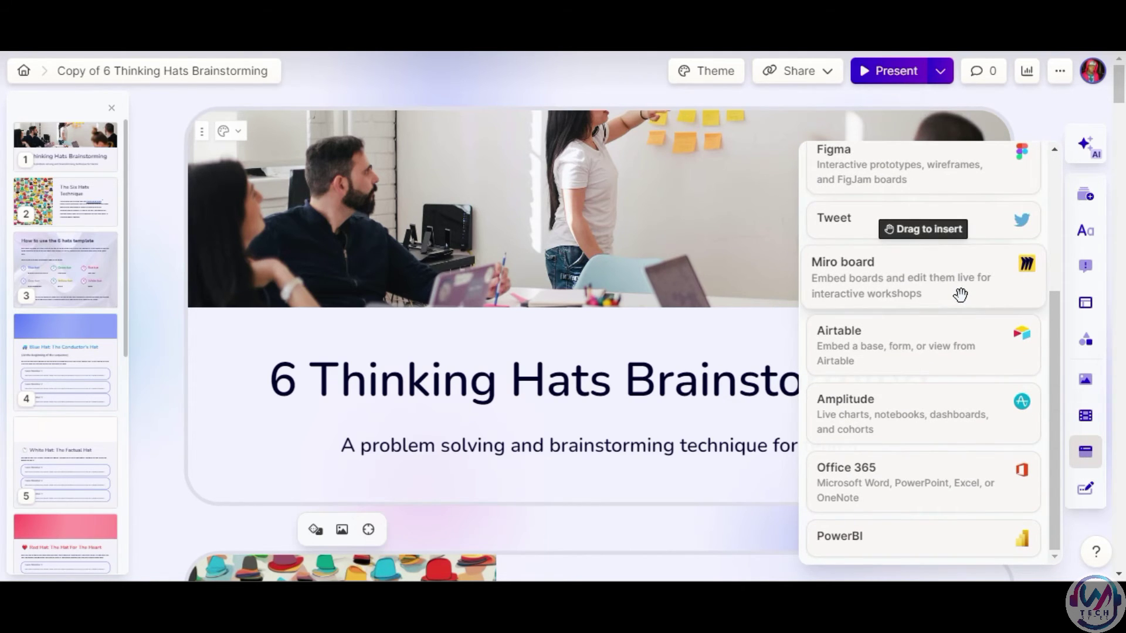
scroll(959, 294, up, 4)
scroll(960, 294, down, 1)
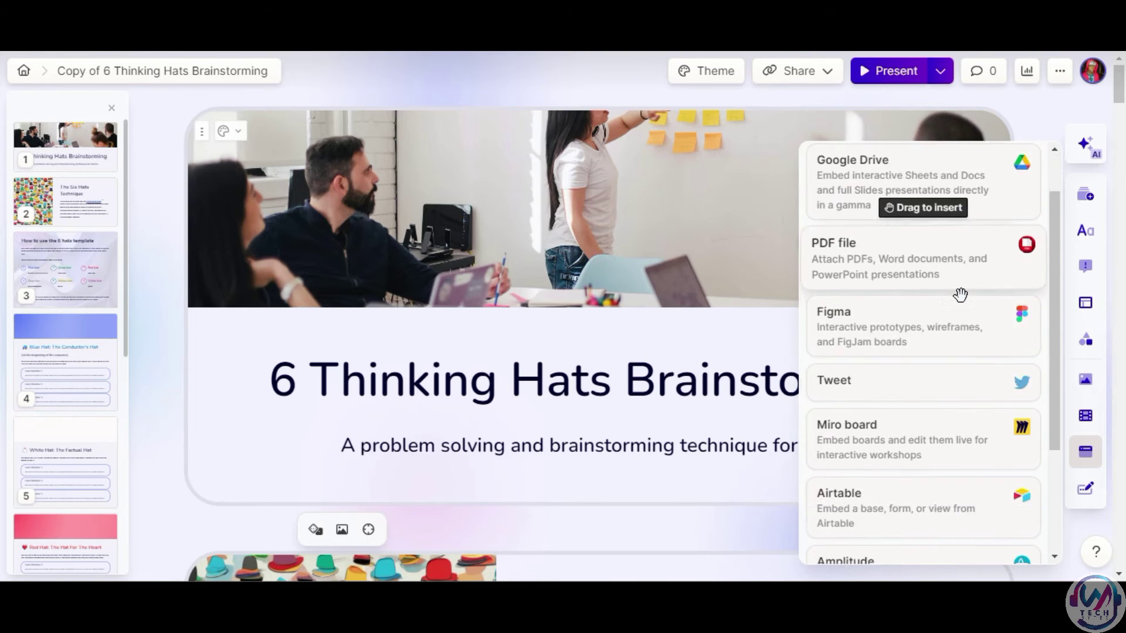
scroll(960, 294, down, 3)
click(1091, 490)
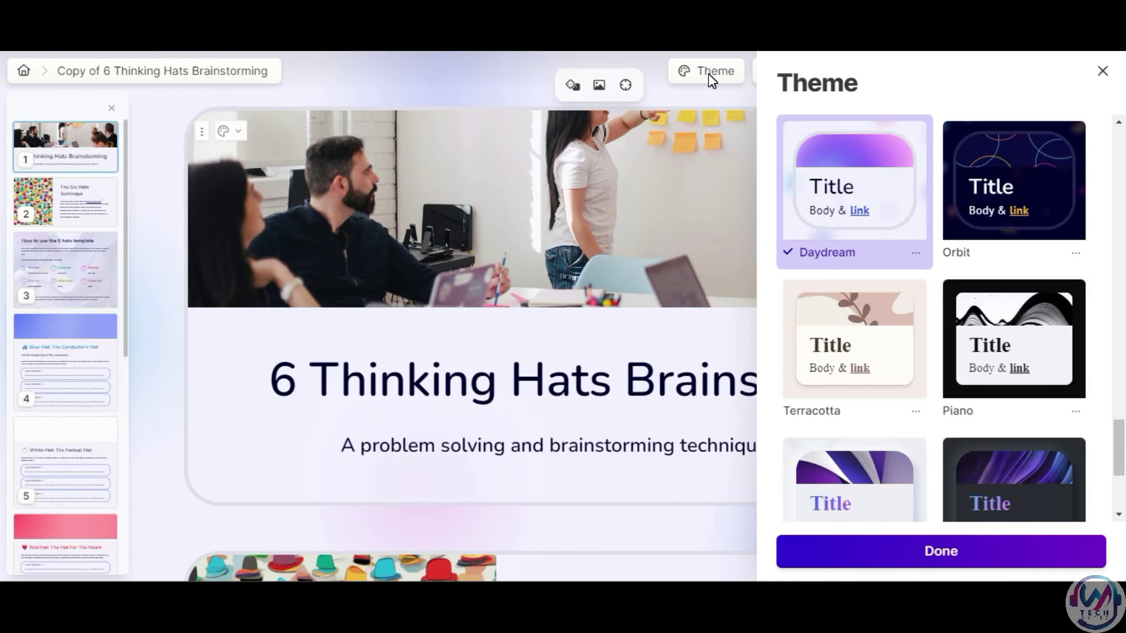
Step: Close the theme gallery, review the Share dialog's PDF/PowerPoint export and Embed options, then dismiss it
scroll(944, 331, down, 4)
click(1103, 71)
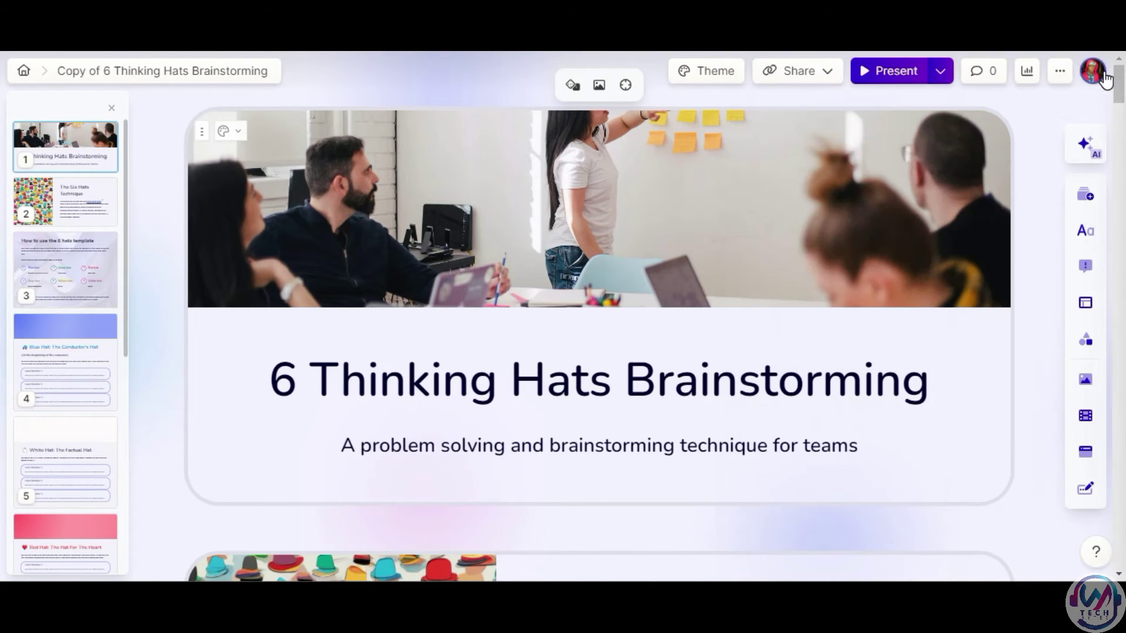
click(827, 76)
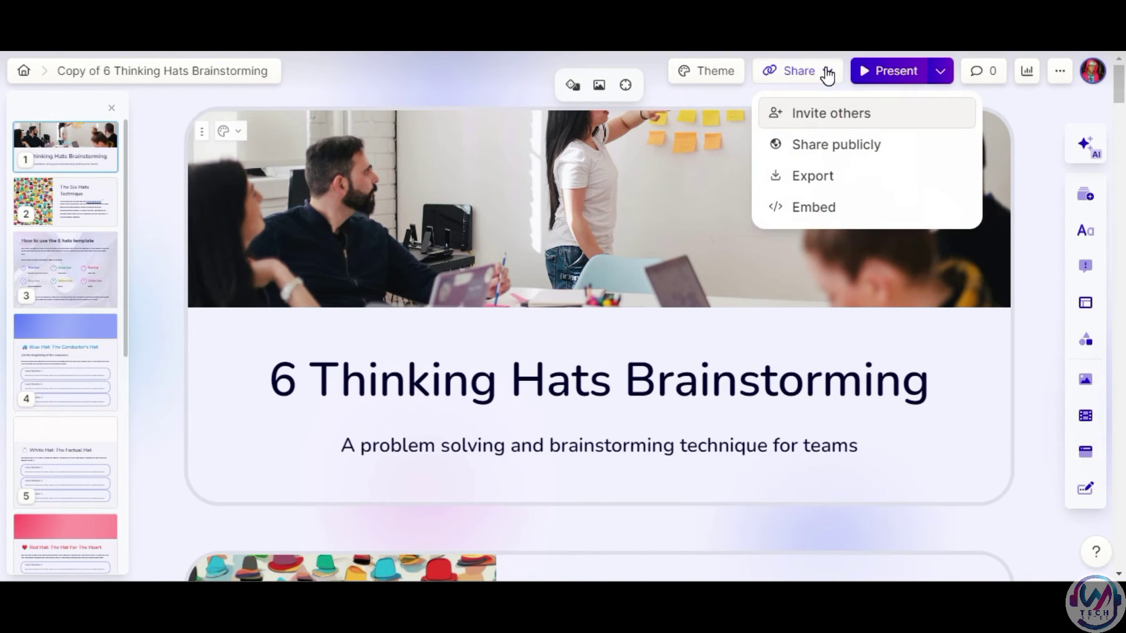
click(859, 178)
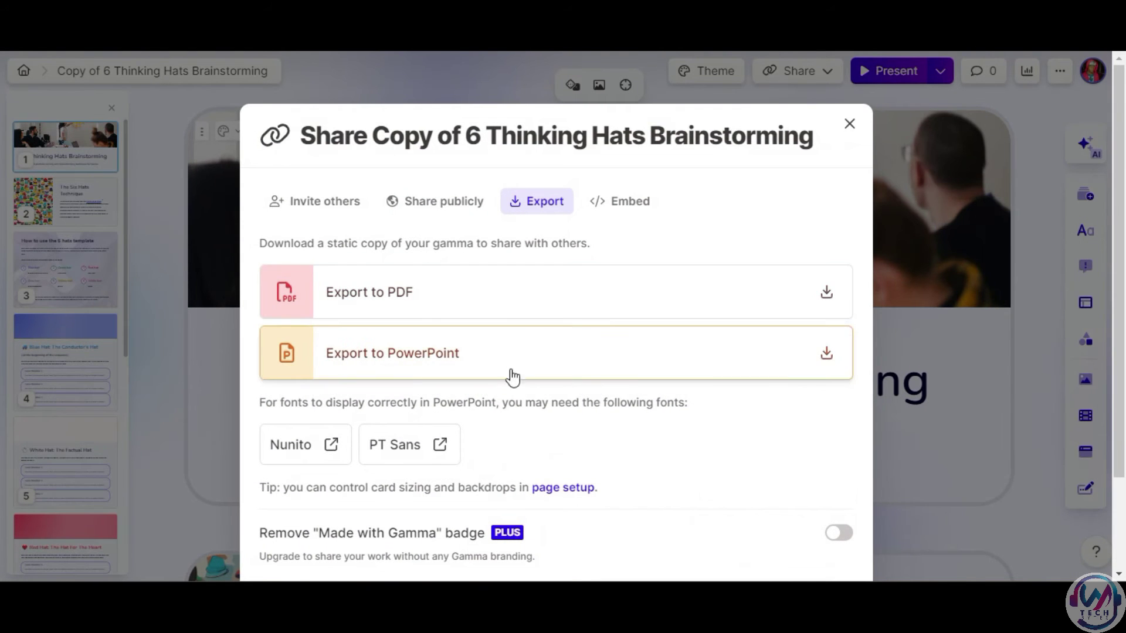
scroll(616, 125, down, 2)
click(620, 122)
key(Escape)
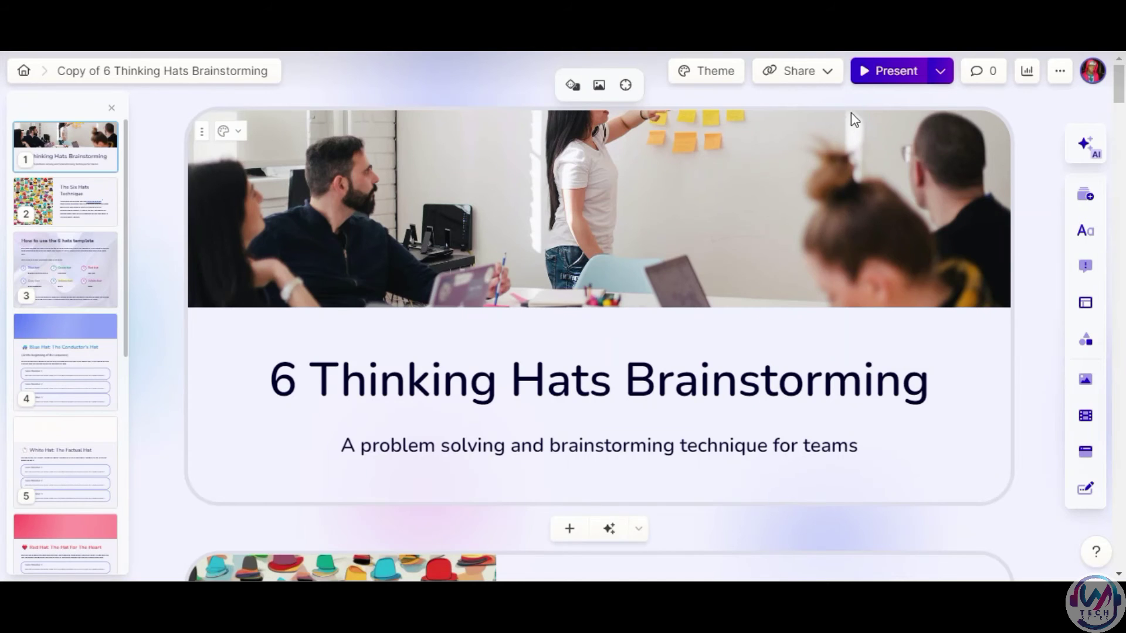
Step: Play the hats template full-screen in Present mode through to the Blue Hat card
click(897, 71)
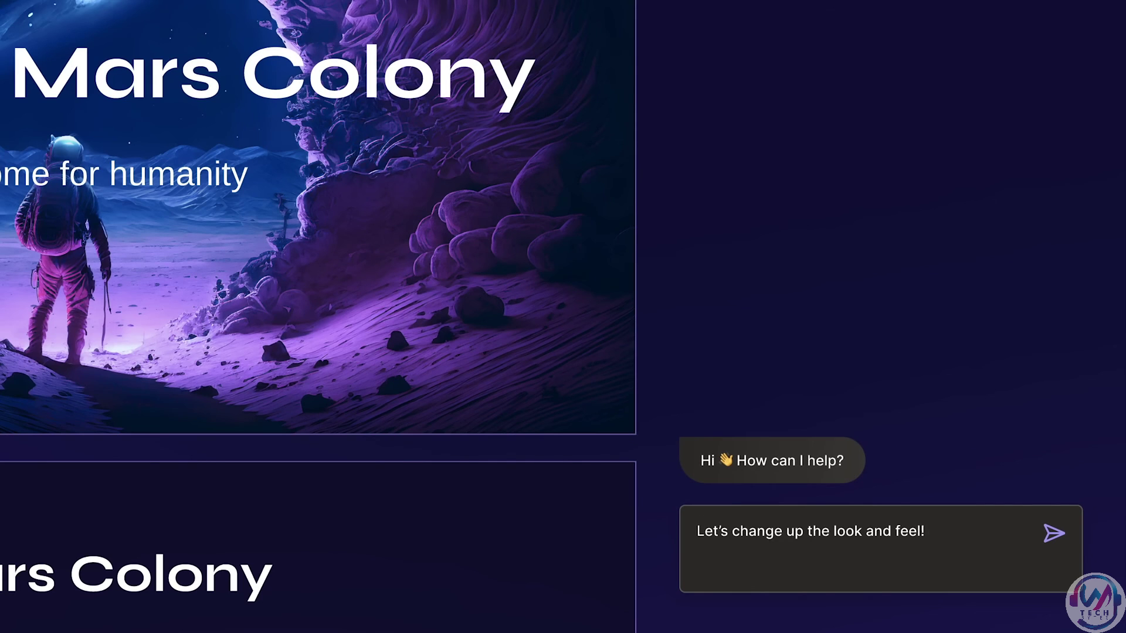
Step: Send the Mars Colony deck's look-and-feel restyling request to the AI chat assistant
click(1037, 529)
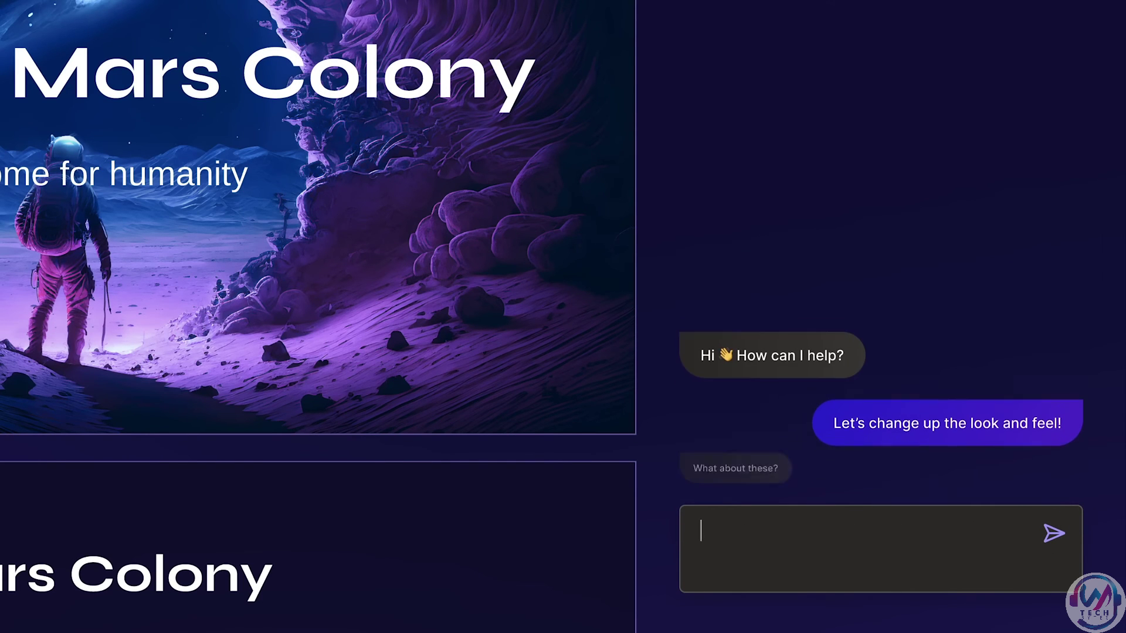